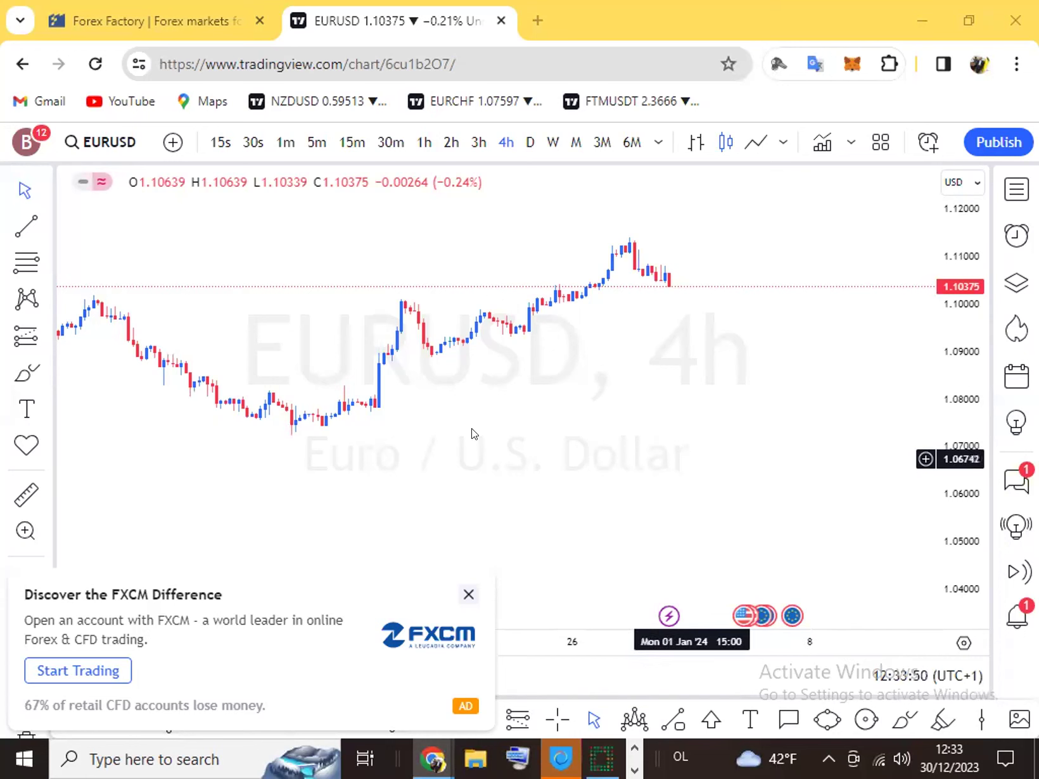
# Close the FXCM ad and zoom out the EURUSD 4h chart to show mid-November through early January
pyautogui.click(469, 595)
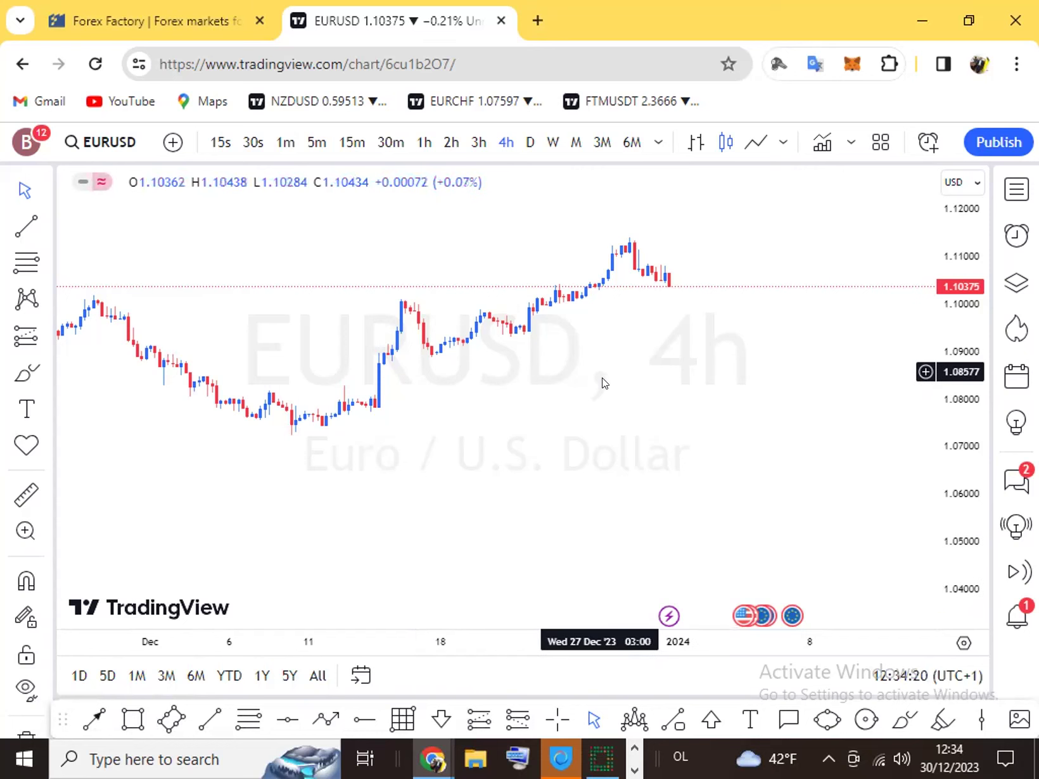
pyautogui.scroll(-3, 602, 384)
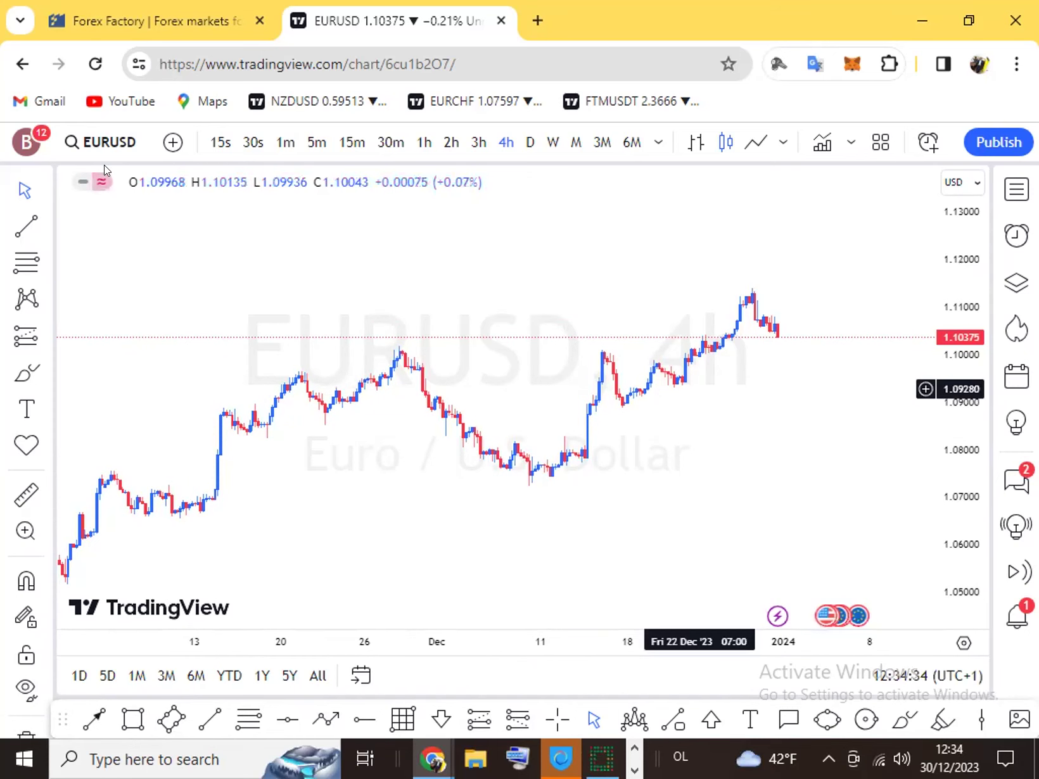
# Replace EURUSD with USDXAF in the symbol box and load its 4h chart
pyautogui.click(89, 138)
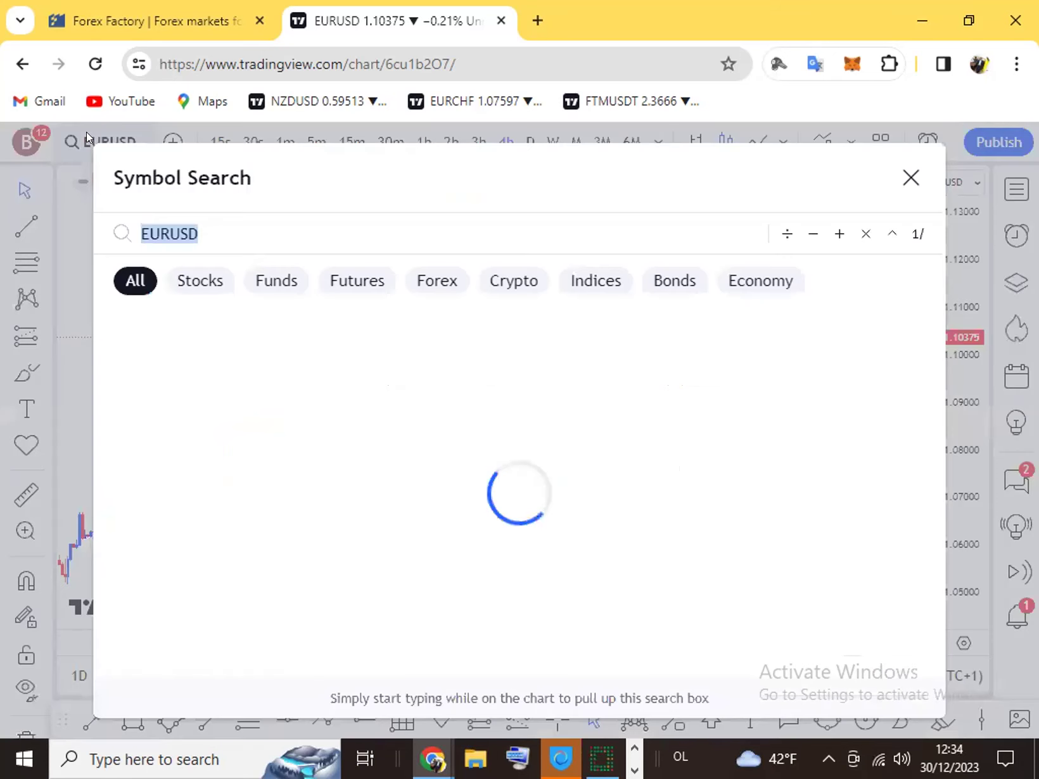
pyautogui.press('BackSpace')
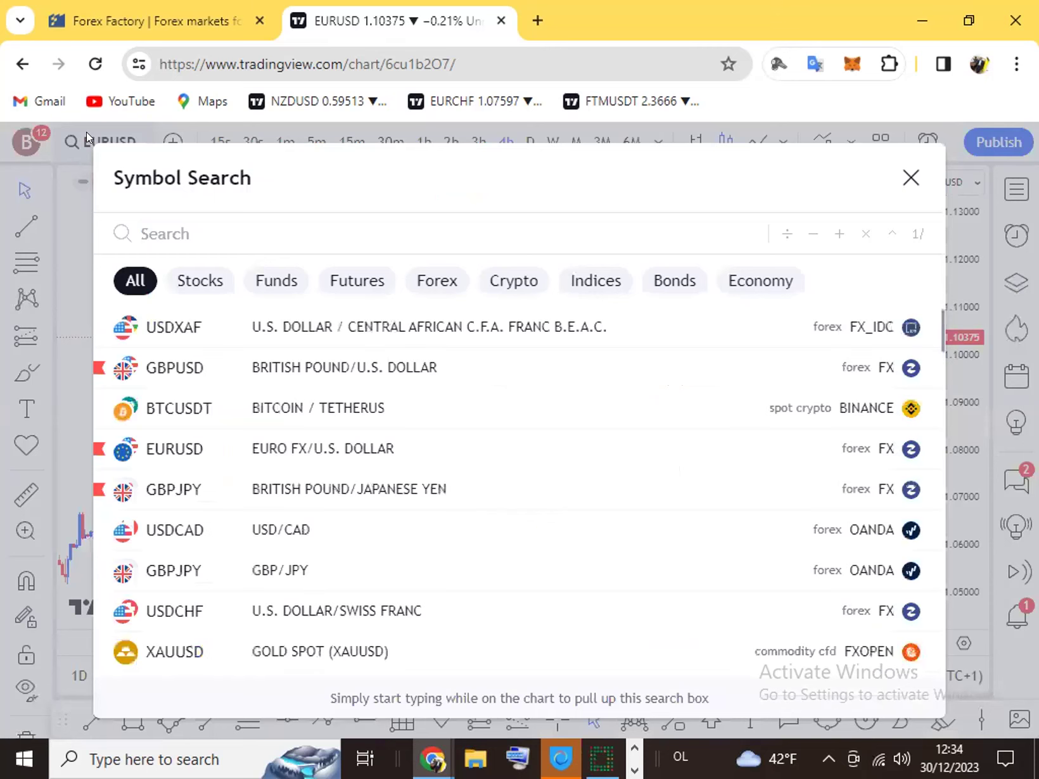
pyautogui.write('USDX')
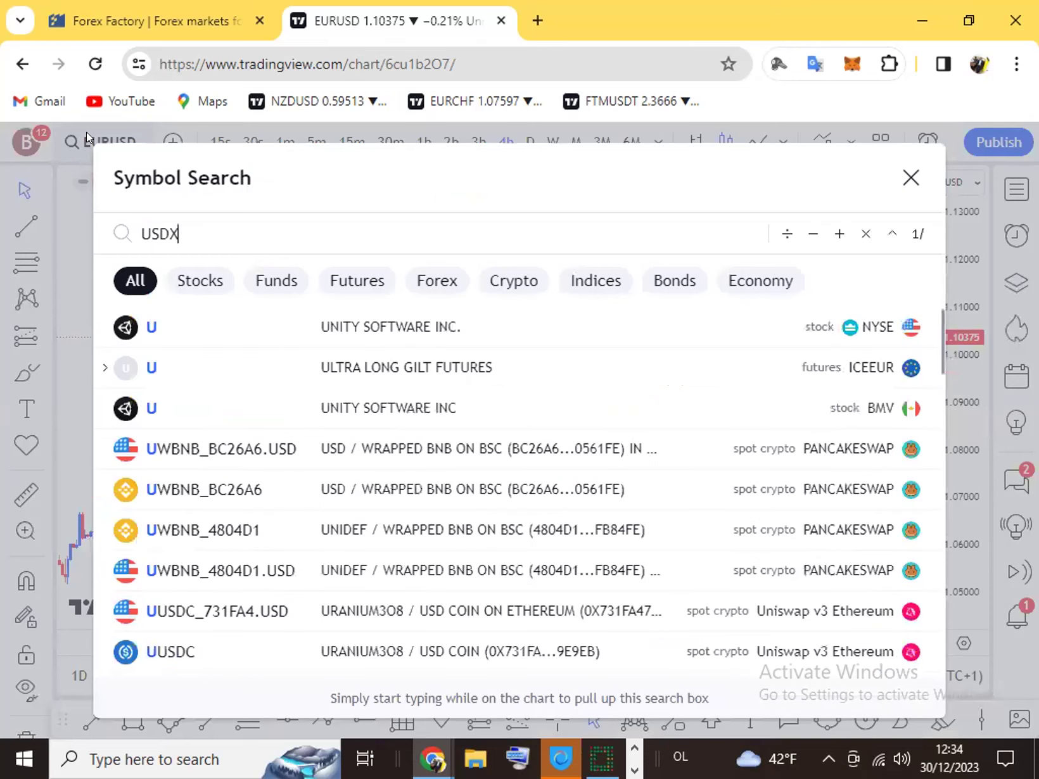
pyautogui.write('AF')
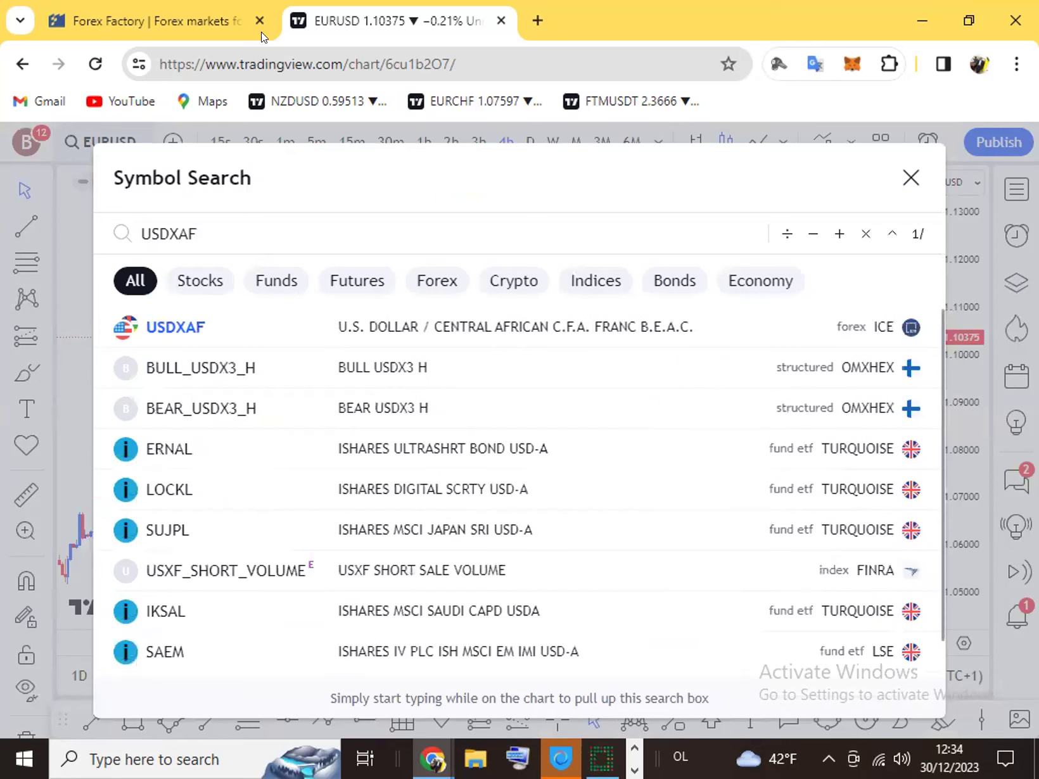
pyautogui.press('Down')
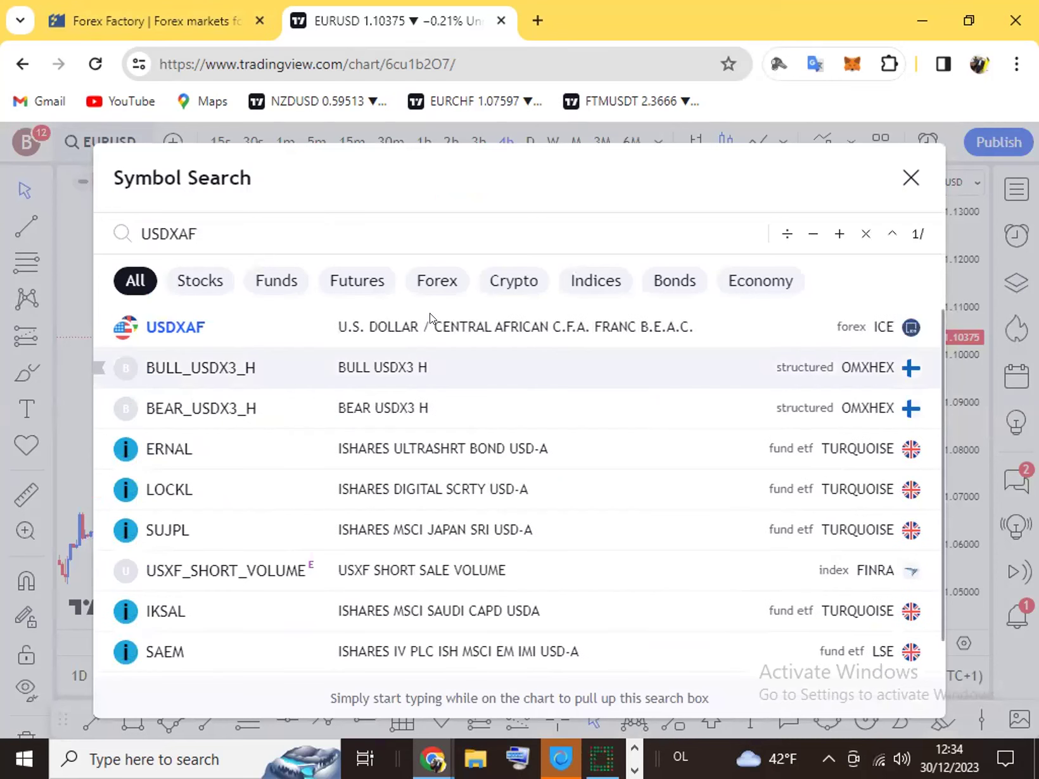
pyautogui.press('Return')
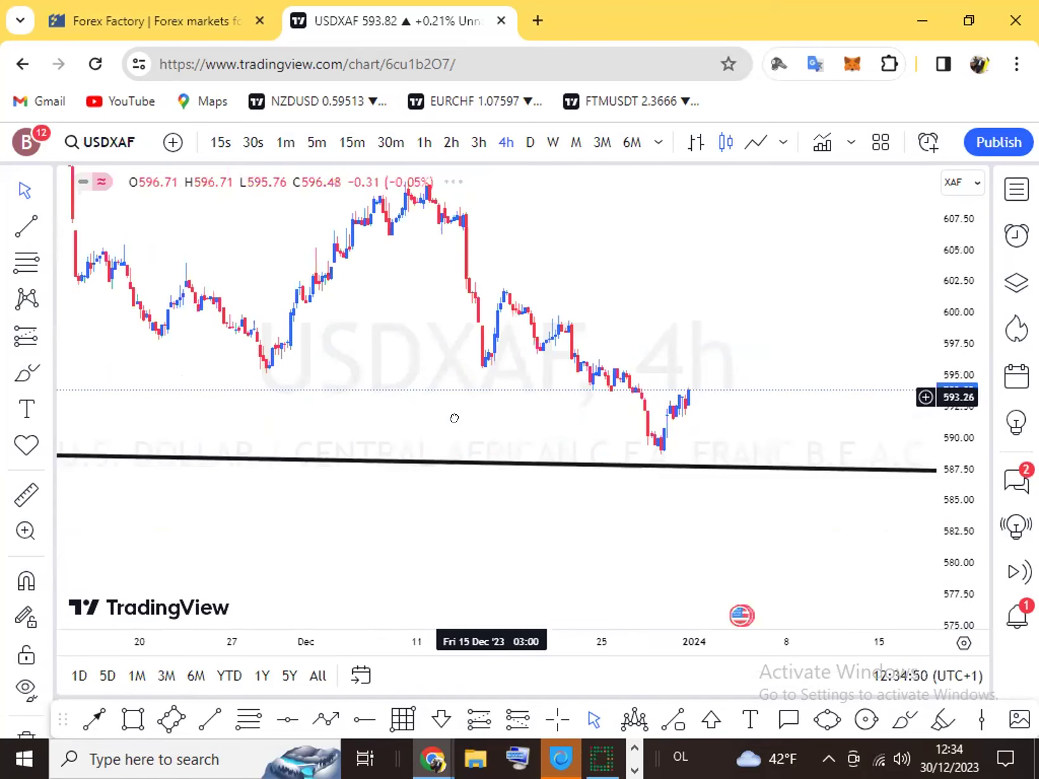
# Pan and zoom in on recent USDXAF candles, then circle the price scale and XAF label in blue
pyautogui.click(9, 726)
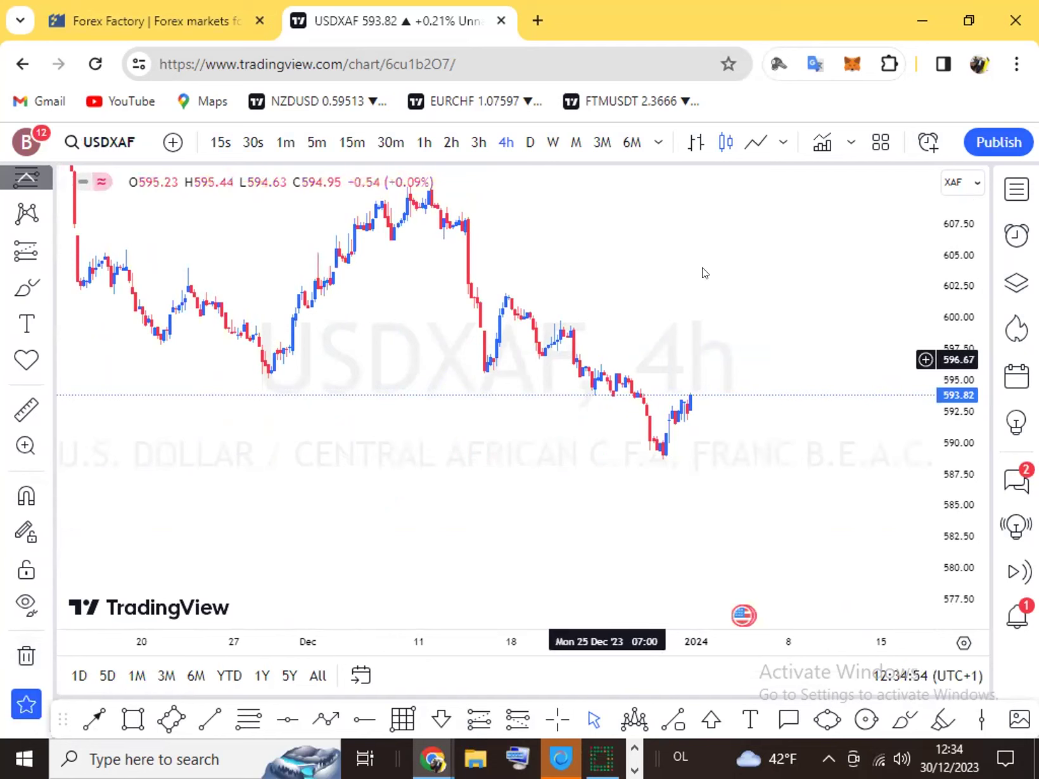
pyautogui.moveTo(720, 322); pyautogui.dragTo(754, 398)
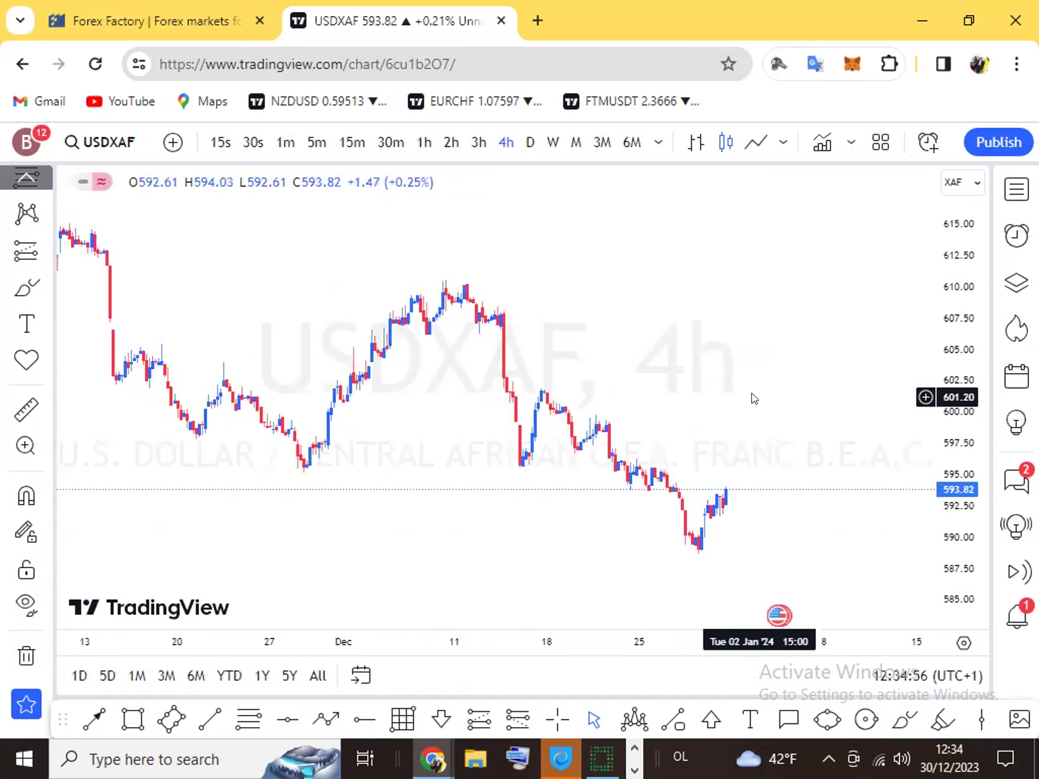
pyautogui.scroll(1, 729, 380)
pyautogui.scroll(1, 545, 143)
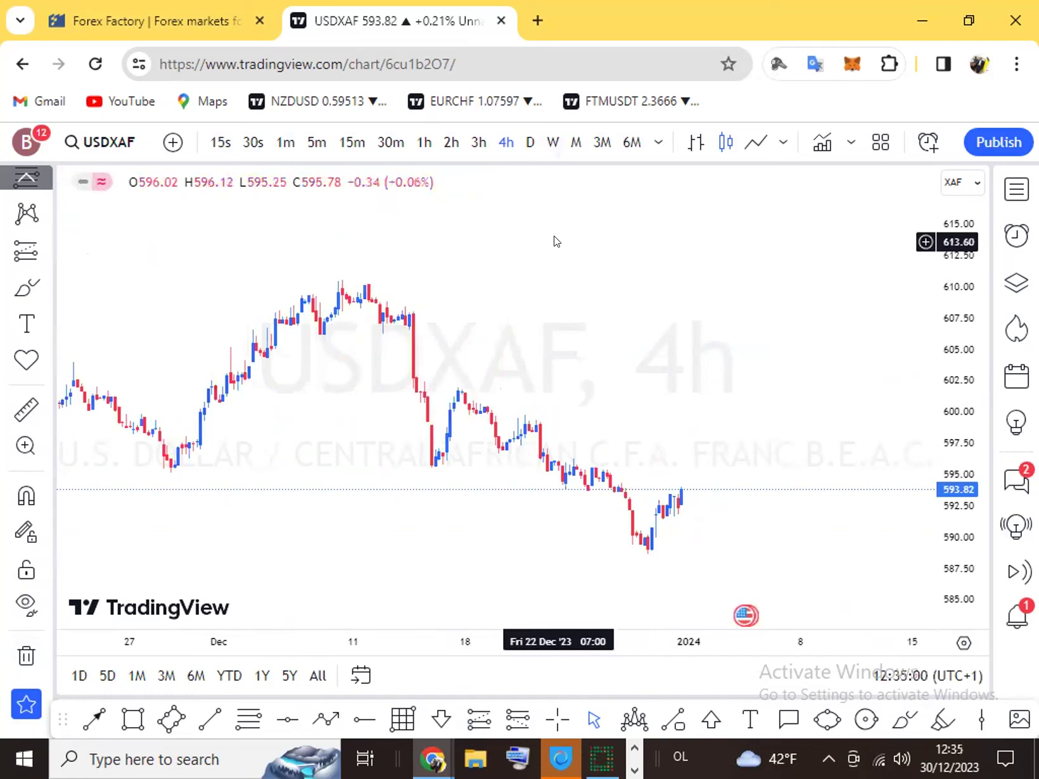
pyautogui.scroll(2, 564, 251)
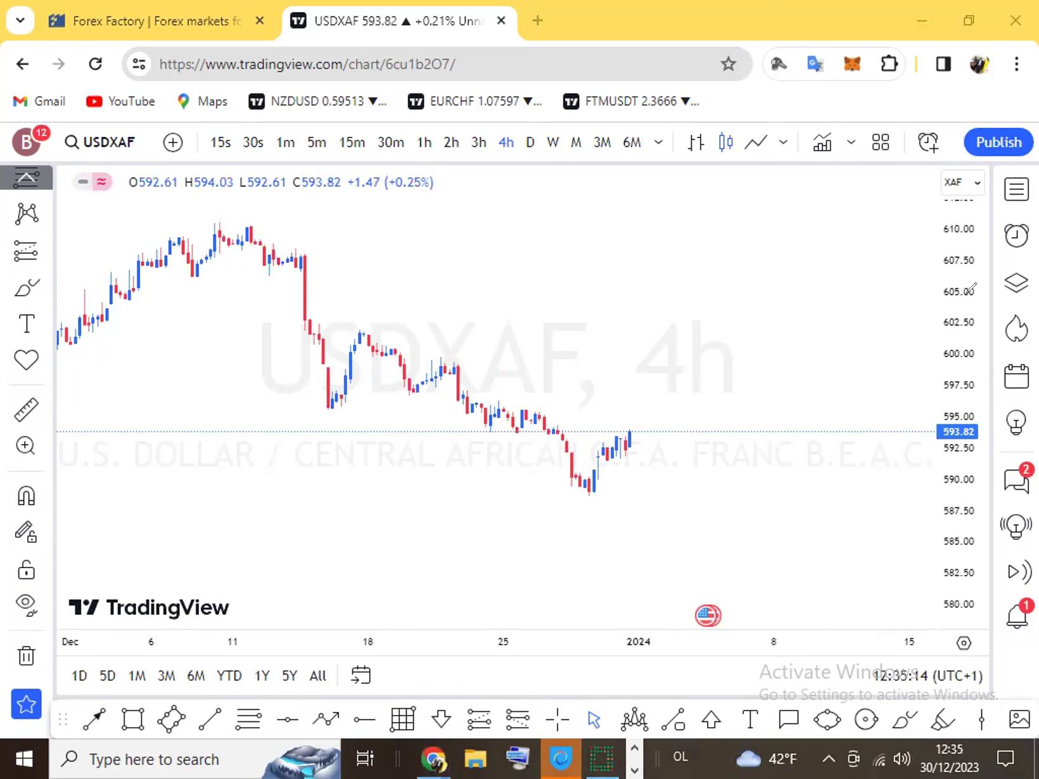
pyautogui.moveTo(906, 166)
pyautogui.mouseDown()
pyautogui.moveTo(866, 451)
pyautogui.moveTo(873, 554)
pyautogui.moveTo(890, 611)
pyautogui.moveTo(1015, 429)
pyautogui.moveTo(1003, 297)
pyautogui.moveTo(954, 184)
pyautogui.moveTo(963, 158)
pyautogui.moveTo(913, 183)
pyautogui.mouseUp()
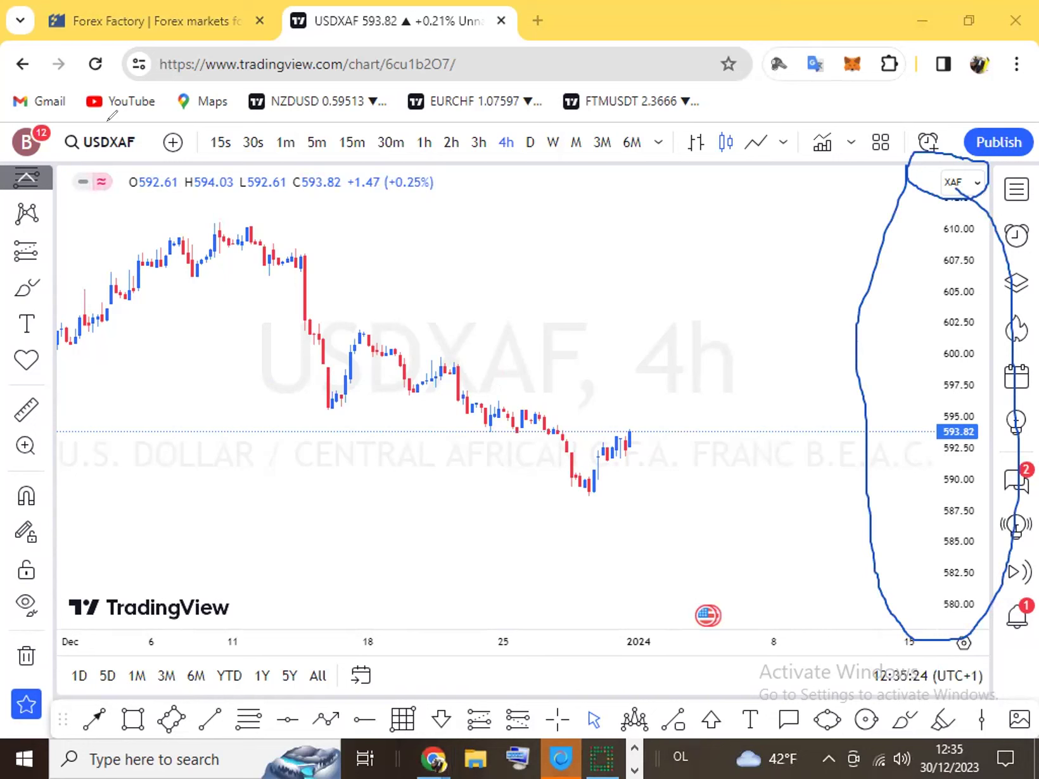
# Circle the USDXAF symbol and handwrite a circled '1 USD' at the chart's lower left
pyautogui.moveTo(107, 117)
pyautogui.mouseDown()
pyautogui.moveTo(85, 116)
pyautogui.moveTo(64, 156)
pyautogui.moveTo(152, 138)
pyautogui.moveTo(151, 109)
pyautogui.moveTo(120, 76)
pyautogui.moveTo(133, 100)
pyautogui.mouseUp()
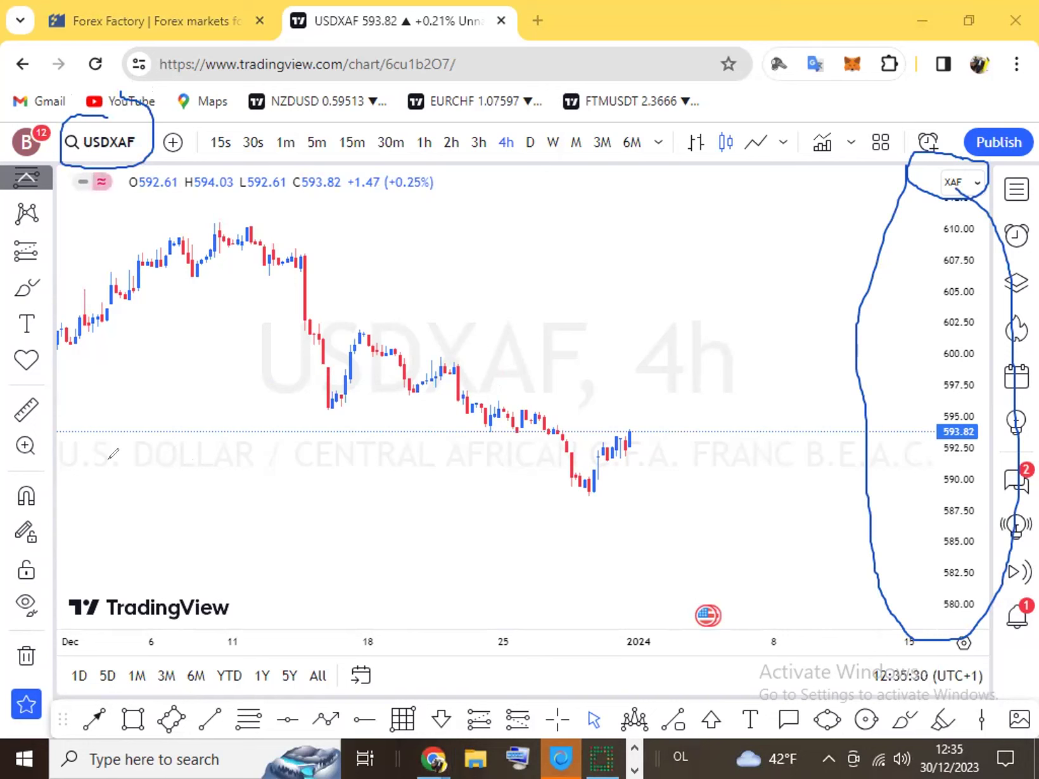
pyautogui.moveTo(82, 549)
pyautogui.mouseDown()
pyautogui.moveTo(148, 465)
pyautogui.moveTo(127, 556)
pyautogui.mouseUp()
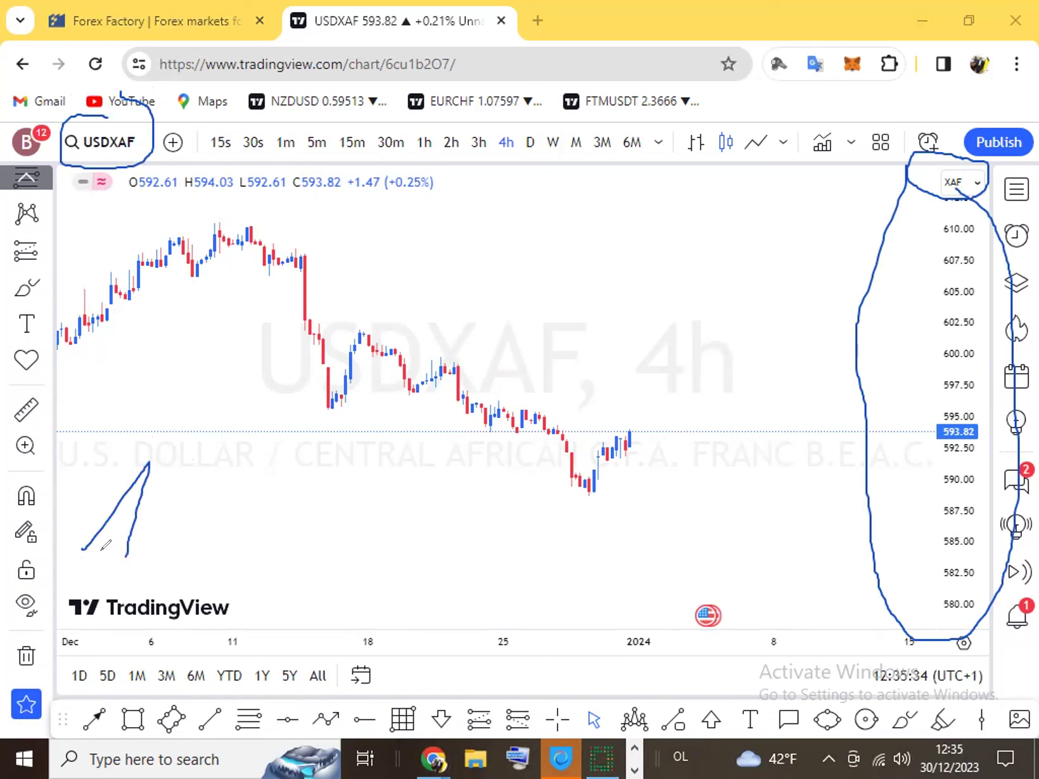
pyautogui.moveTo(99, 561); pyautogui.dragTo(153, 561)
pyautogui.moveTo(95, 449)
pyautogui.mouseDown()
pyautogui.moveTo(101, 573)
pyautogui.moveTo(195, 451)
pyautogui.moveTo(112, 451)
pyautogui.mouseUp()
pyautogui.moveTo(215, 468)
pyautogui.mouseDown()
pyautogui.moveTo(252, 460)
pyautogui.moveTo(244, 531)
pyautogui.mouseUp()
pyautogui.moveTo(270, 462); pyautogui.dragTo(244, 529)
pyautogui.moveTo(293, 464); pyautogui.dragTo(285, 506)
# Tick six price levels beside the scale and draw a loop around the candles
pyautogui.moveTo(837, 236); pyautogui.dragTo(874, 232)
pyautogui.moveTo(829, 278); pyautogui.dragTo(867, 273)
pyautogui.moveTo(832, 337); pyautogui.dragTo(903, 333)
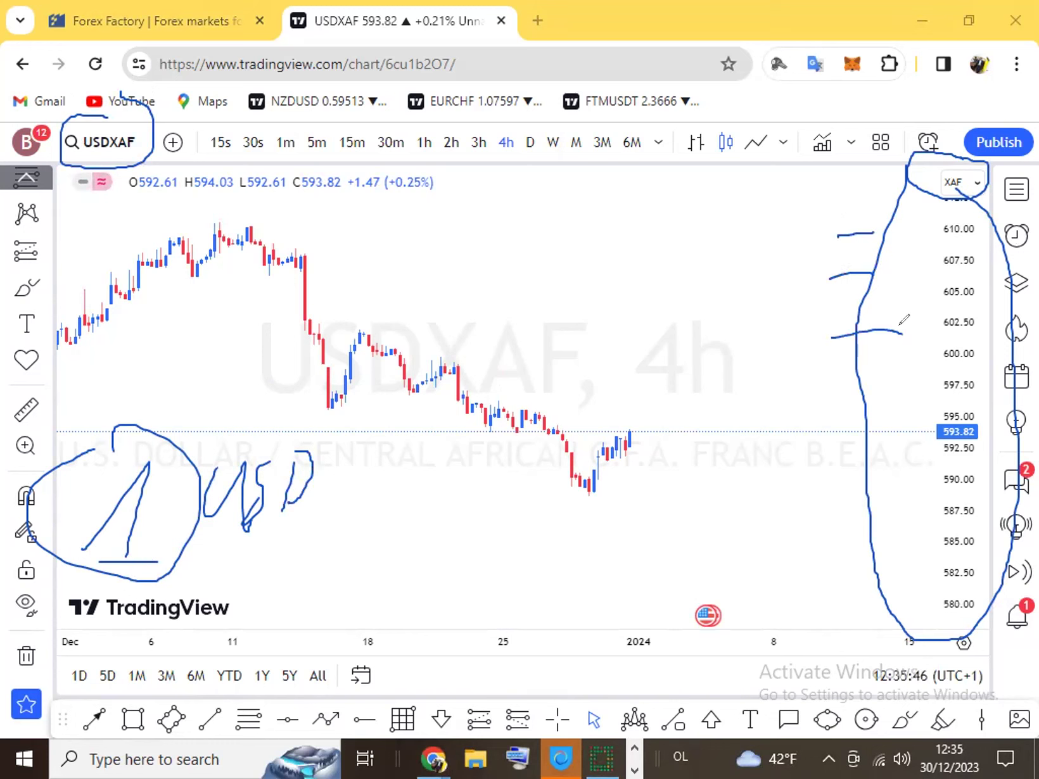
pyautogui.moveTo(843, 387); pyautogui.dragTo(895, 388)
pyautogui.moveTo(837, 451); pyautogui.dragTo(897, 464)
pyautogui.moveTo(843, 508)
pyautogui.mouseDown()
pyautogui.moveTo(878, 508)
pyautogui.moveTo(934, 566)
pyautogui.mouseUp()
pyautogui.moveTo(379, 219)
pyautogui.mouseDown()
pyautogui.moveTo(232, 180)
pyautogui.moveTo(109, 182)
pyautogui.moveTo(282, 443)
pyautogui.moveTo(475, 520)
pyautogui.mouseUp()
pyautogui.moveTo(546, 566)
pyautogui.mouseDown()
pyautogui.moveTo(737, 435)
pyautogui.moveTo(550, 290)
pyautogui.moveTo(405, 196)
pyautogui.moveTo(370, 206)
pyautogui.mouseUp()
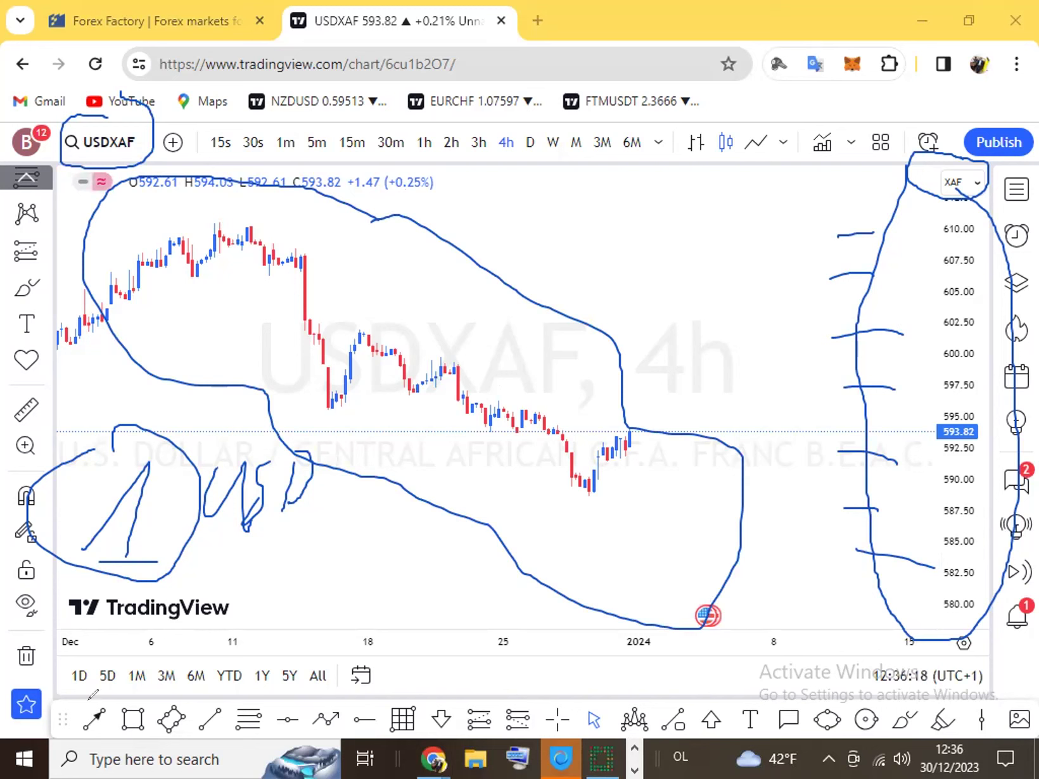
# Erase all blue pen strokes, then briefly mark the 593.82 current price and latest candles
pyautogui.press('e')
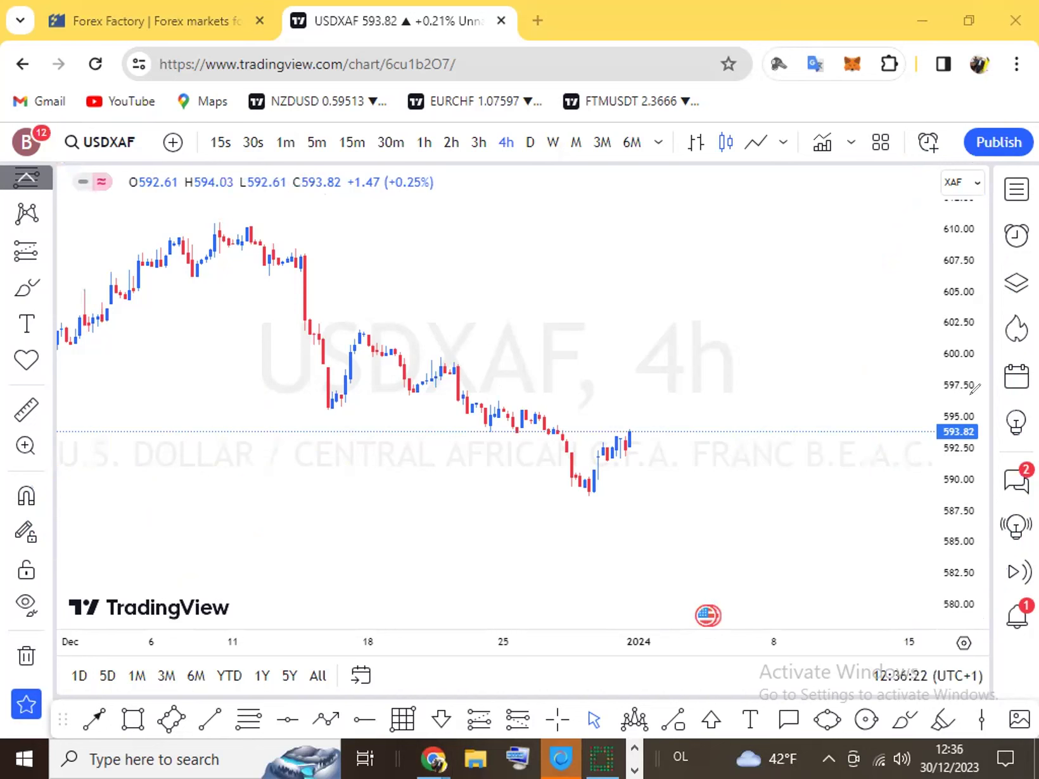
pyautogui.moveTo(979, 408)
pyautogui.mouseDown()
pyautogui.moveTo(913, 432)
pyautogui.moveTo(938, 464)
pyautogui.moveTo(1001, 423)
pyautogui.moveTo(979, 399)
pyautogui.moveTo(937, 422)
pyautogui.moveTo(953, 439)
pyautogui.moveTo(967, 433)
pyautogui.mouseUp()
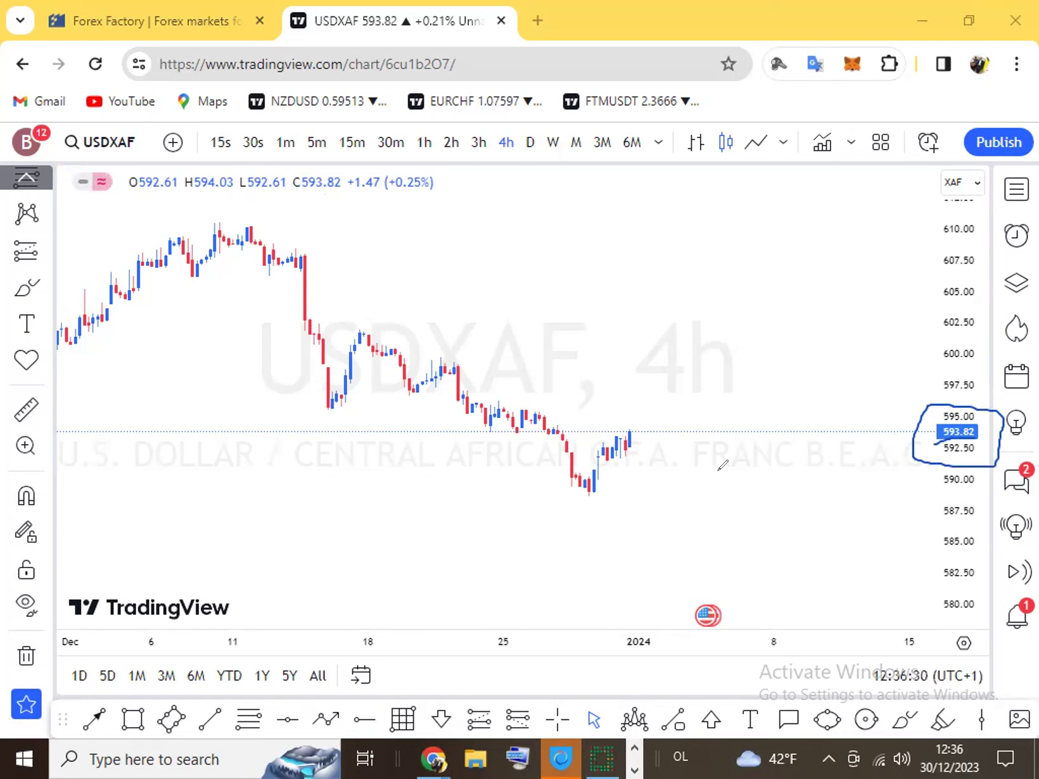
pyautogui.moveTo(621, 411)
pyautogui.mouseDown()
pyautogui.moveTo(626, 426)
pyautogui.moveTo(637, 420)
pyautogui.mouseUp()
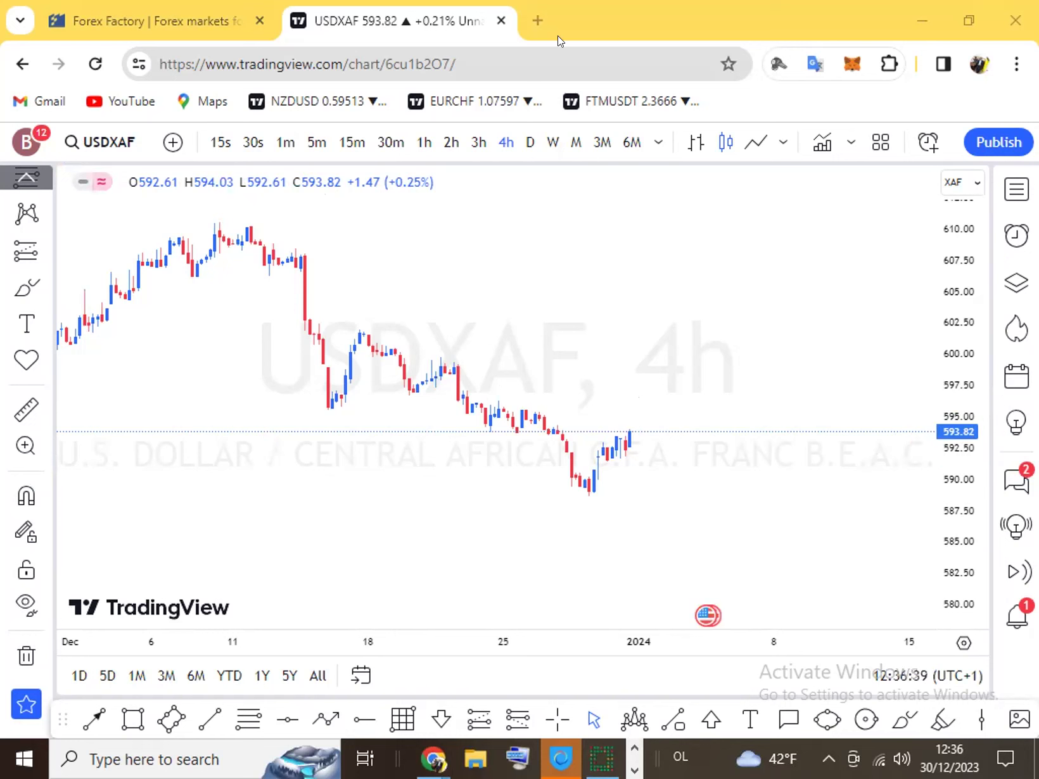
# Google 'usdxaf' in a new tab to see 592.25 CFA francs per dollar, then return to TradingView
pyautogui.click(537, 20)
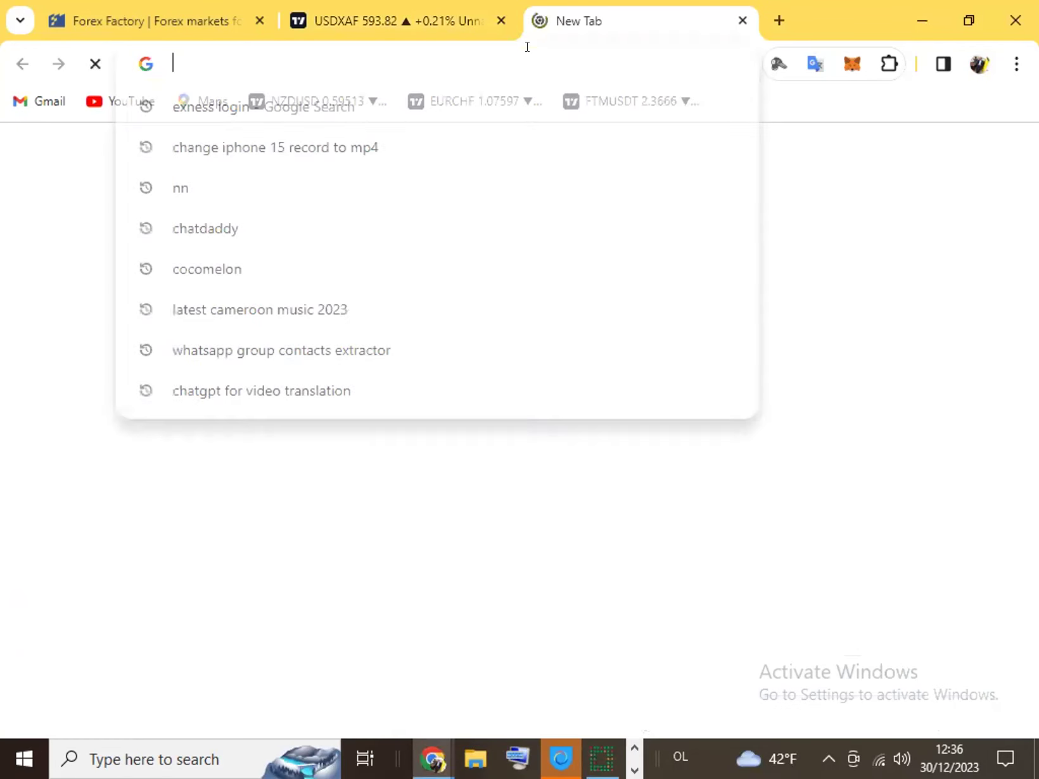
pyautogui.write('udsxas')
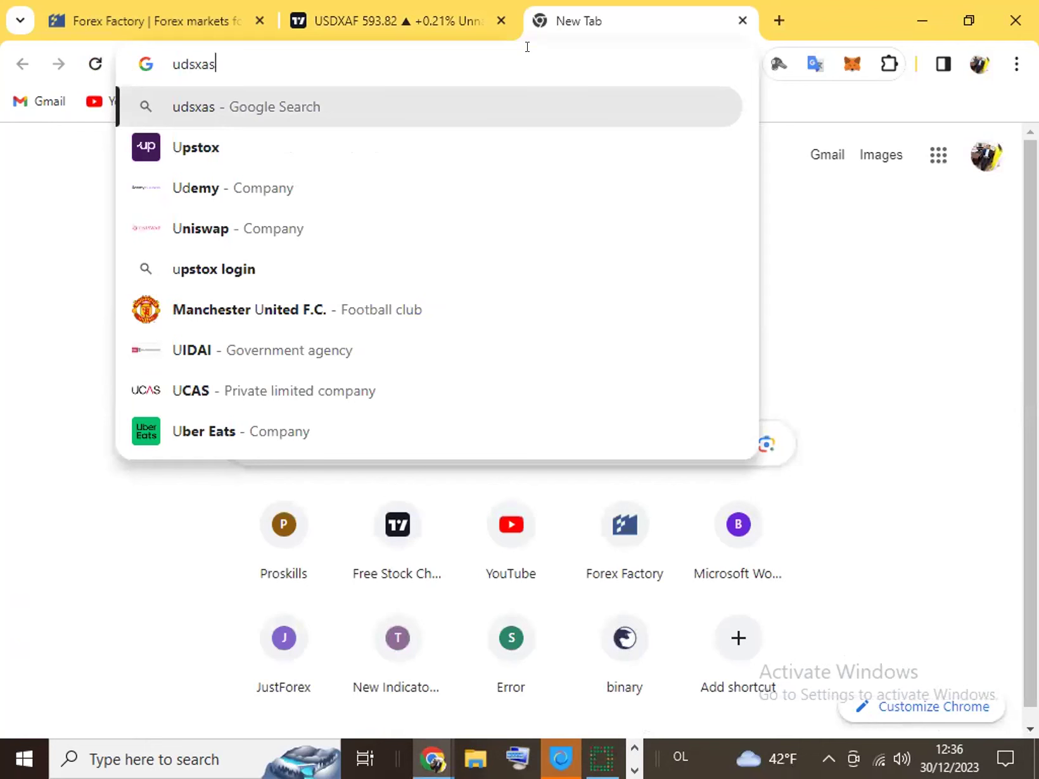
pyautogui.press('BackSpace')
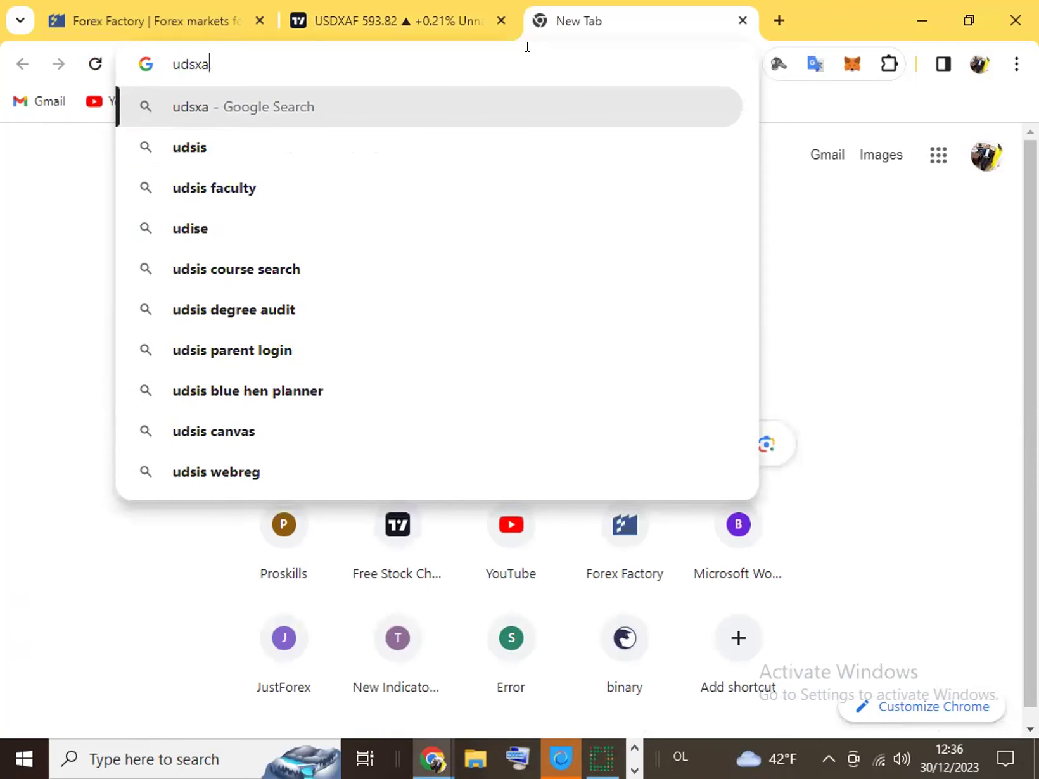
pyautogui.write('f')
pyautogui.press('Return')
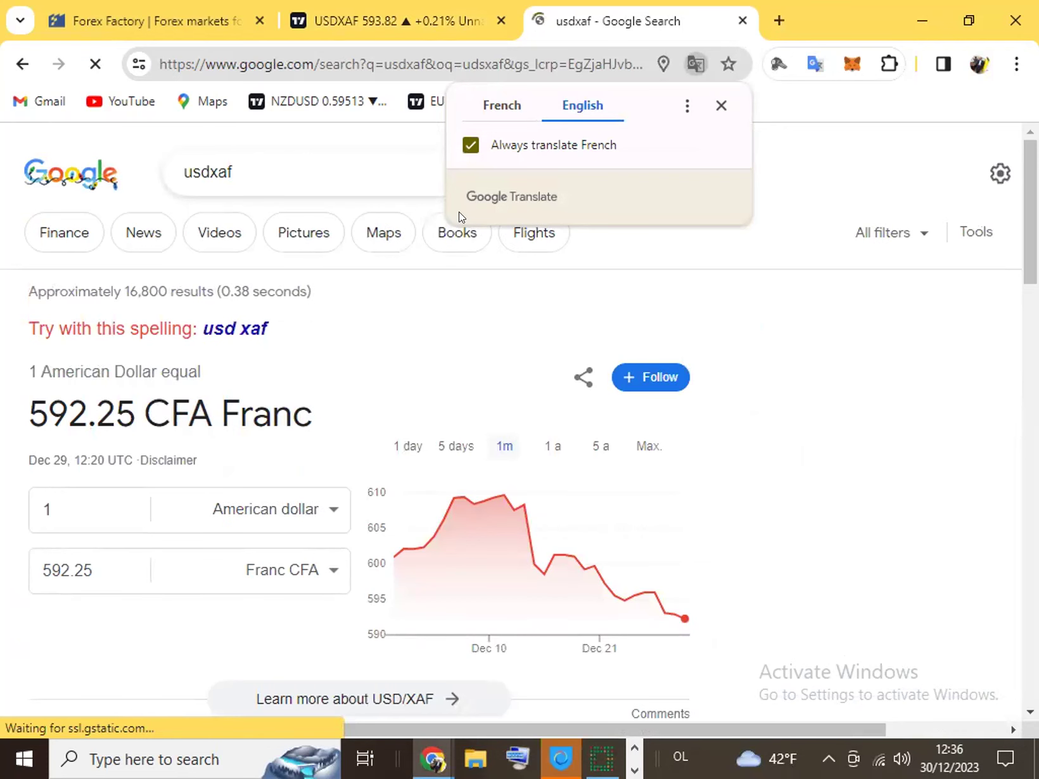
pyautogui.hotkey('ctrl', 'shift', 'Tab')
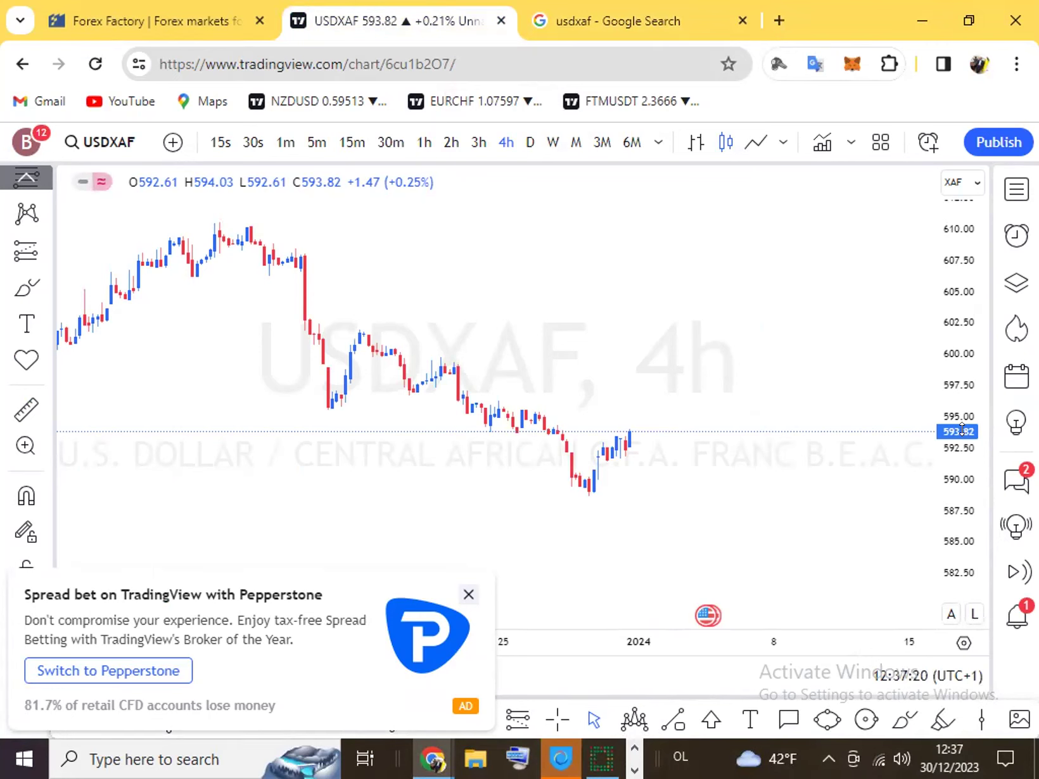
# Close the Pepperstone ad, rezoom the USDXAF chart, and select the Rectangle tool
pyautogui.scroll(-2, 640, 456)
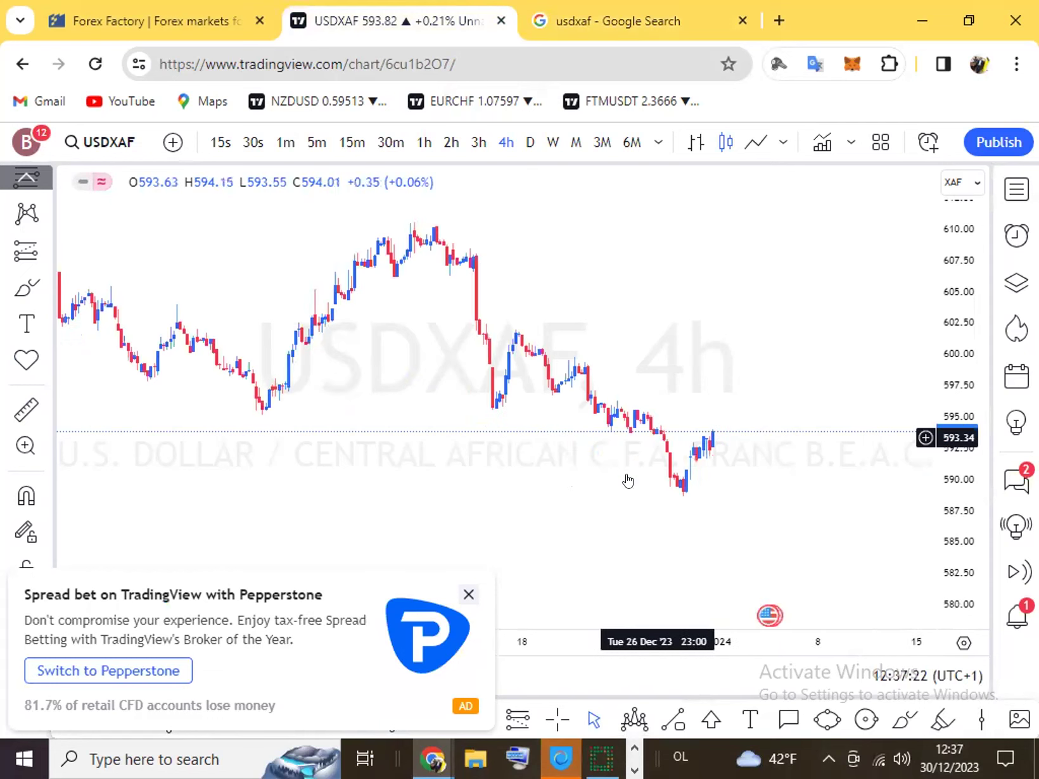
pyautogui.click(469, 594)
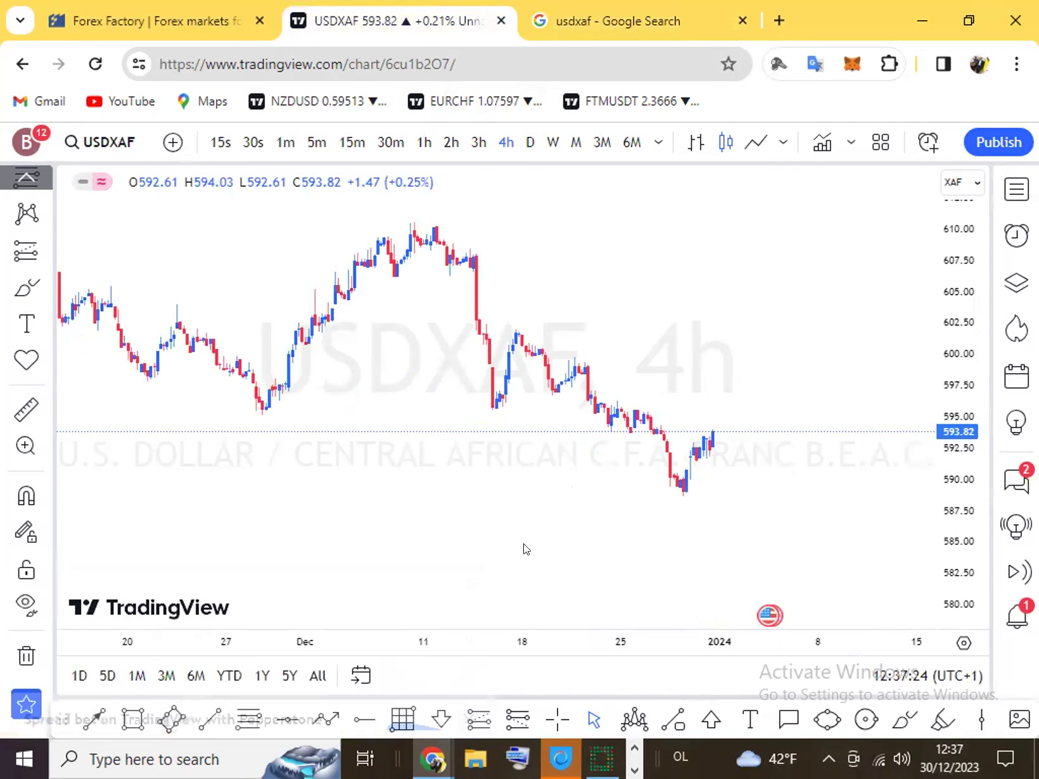
pyautogui.scroll(-2, 573, 532)
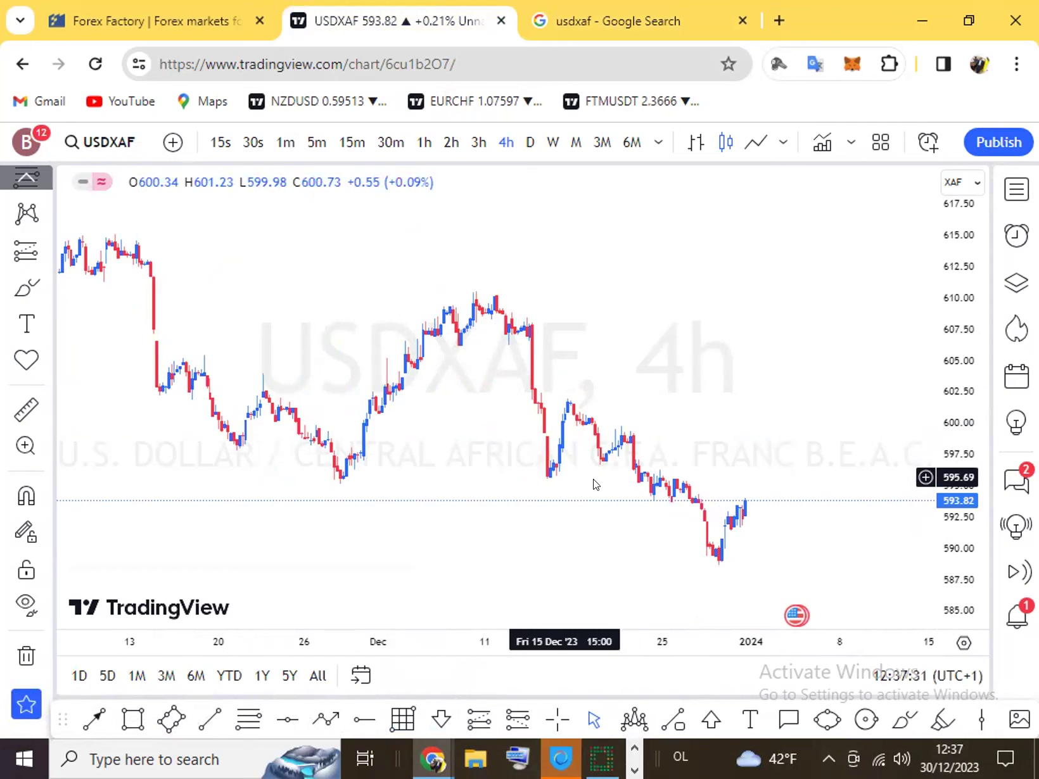
pyautogui.scroll(2, 592, 493)
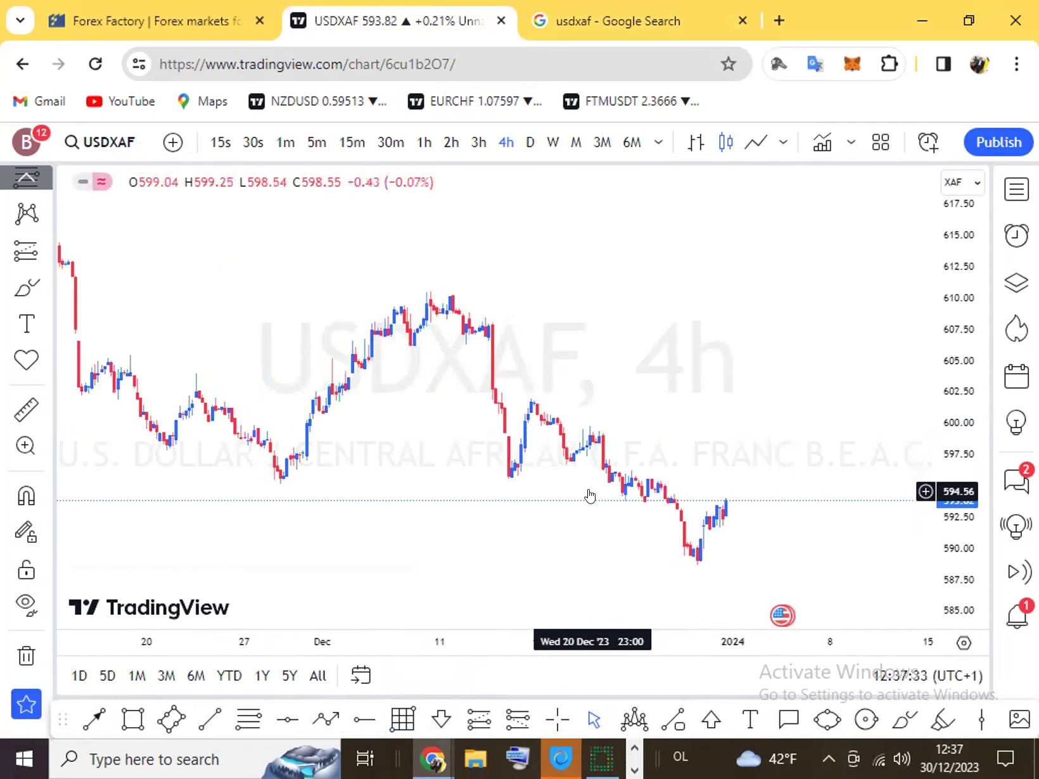
pyautogui.scroll(1, 589, 496)
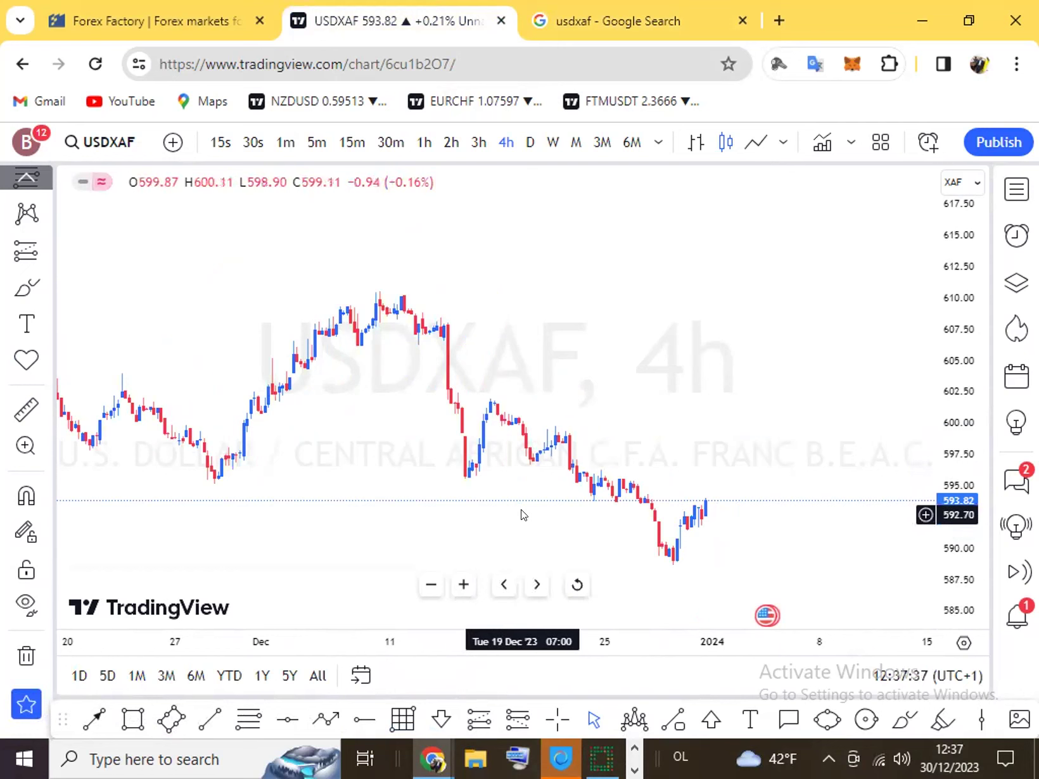
pyautogui.scroll(-1, 523, 515)
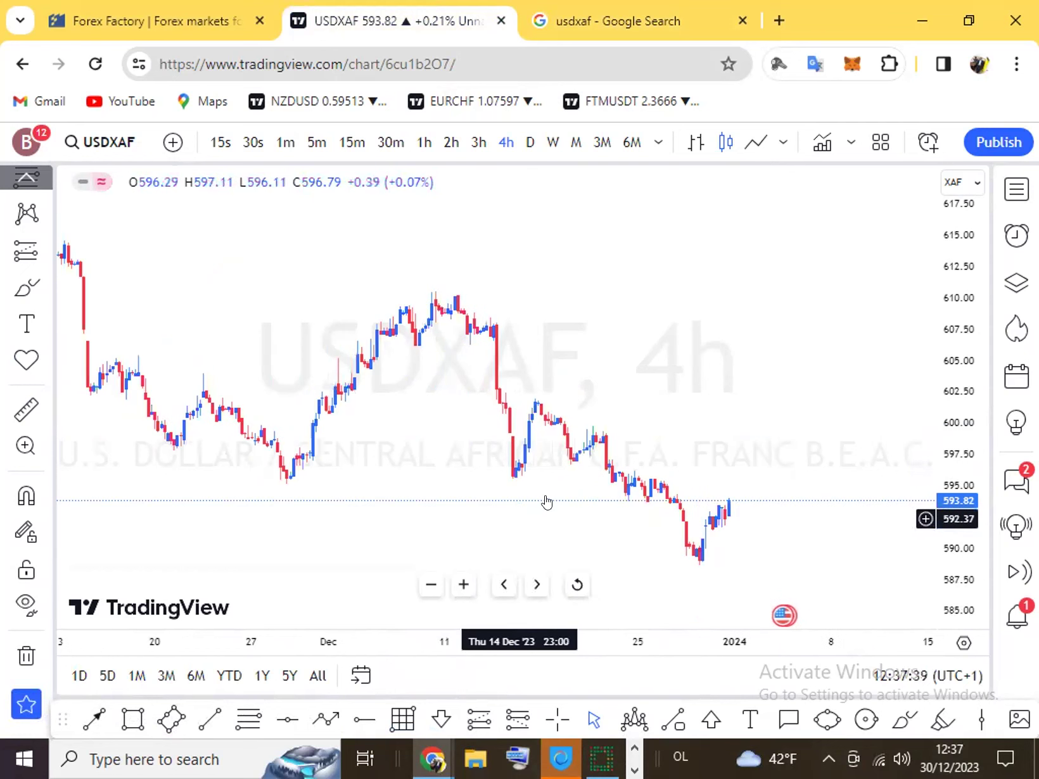
pyautogui.scroll(1, 547, 502)
pyautogui.scroll(1, 140, 727)
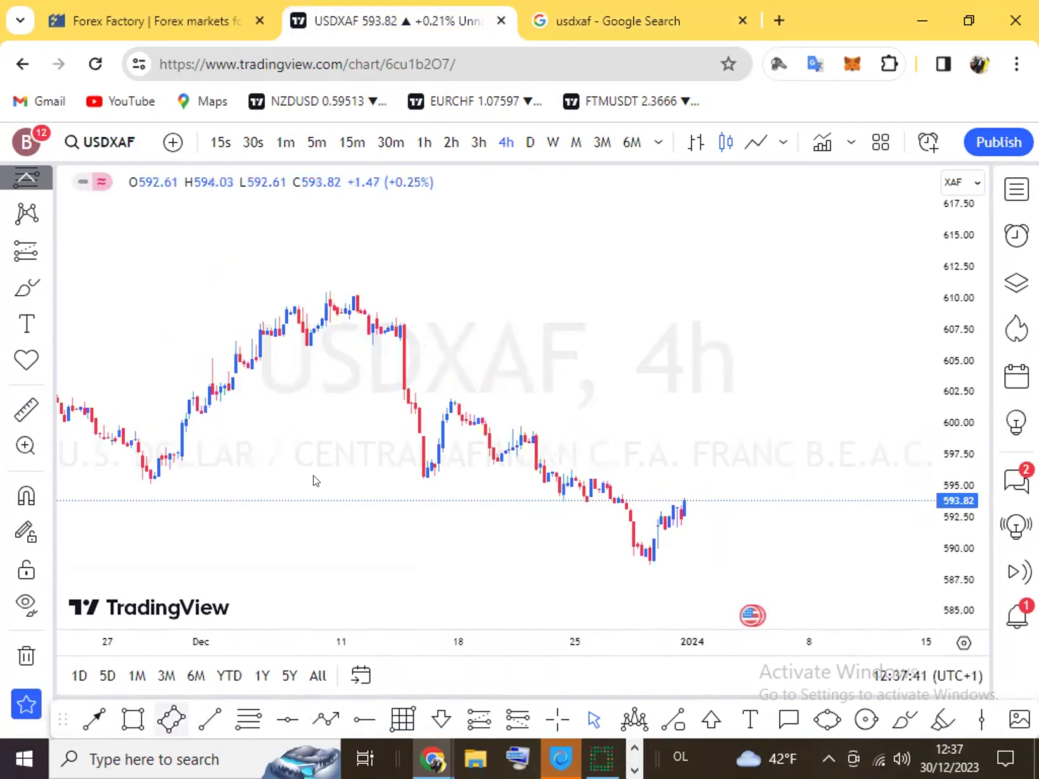
pyautogui.hotkey('alt', 'shift', 'r')
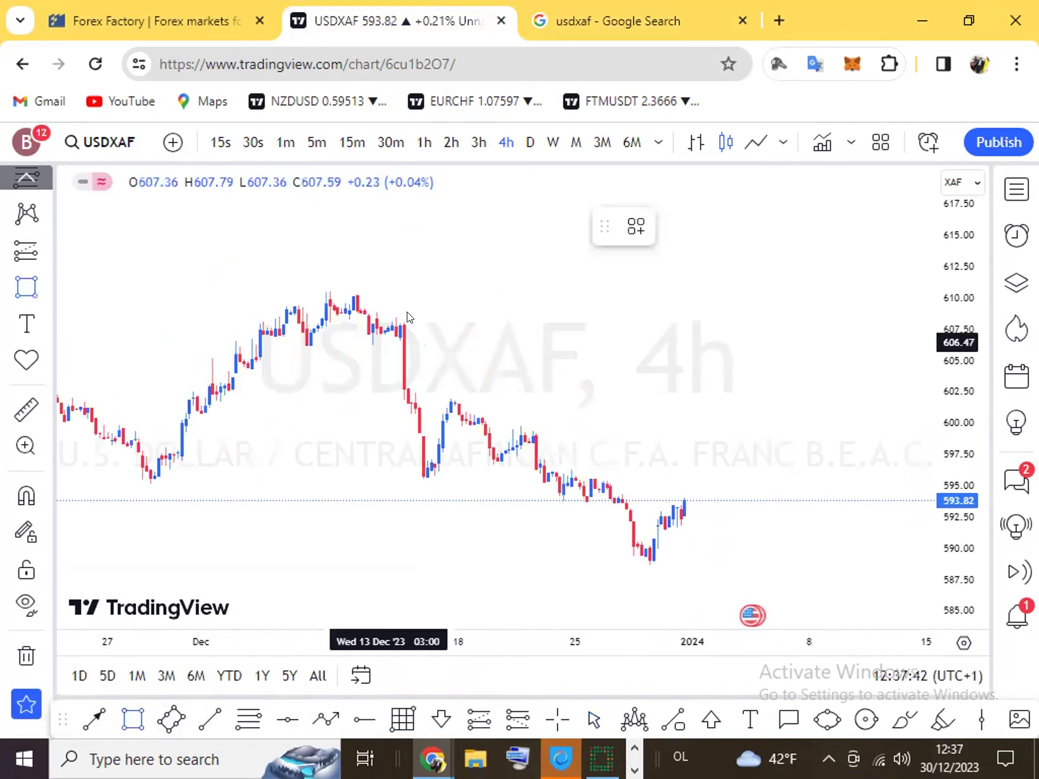
# Draw a rectangle over the 13–14 December drop, from about 608 down to 594
pyautogui.click(391, 467)
pyautogui.click(427, 495)
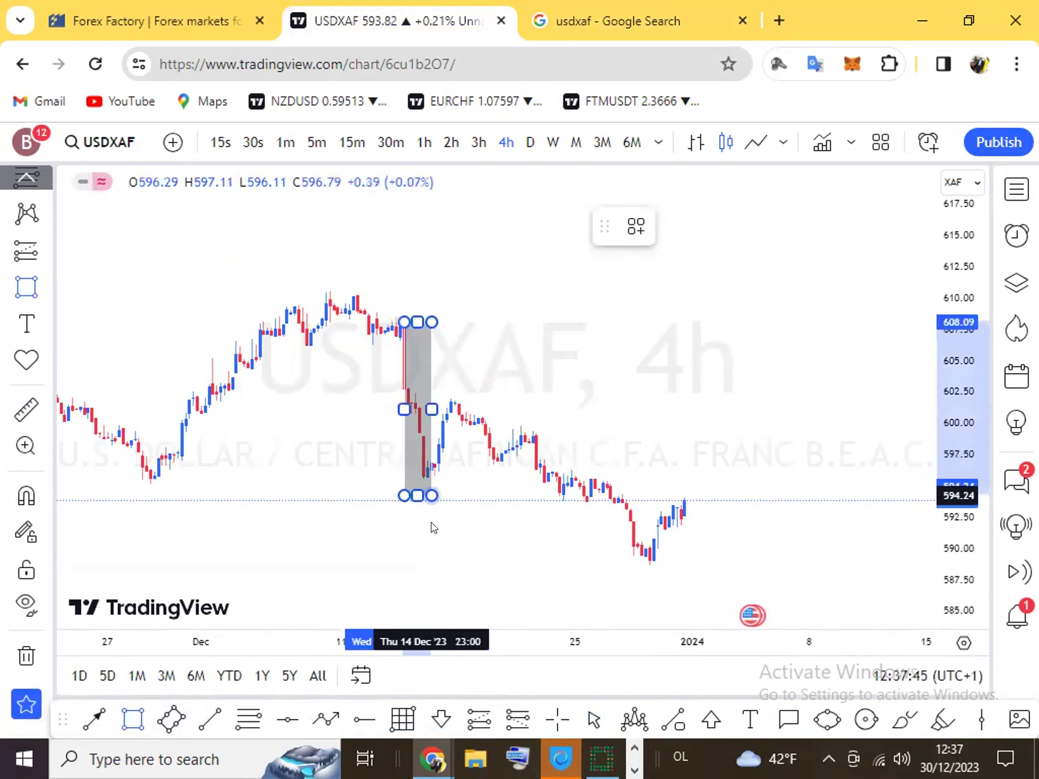
pyautogui.click(537, 526)
pyautogui.hscroll(-3, 259, 706)
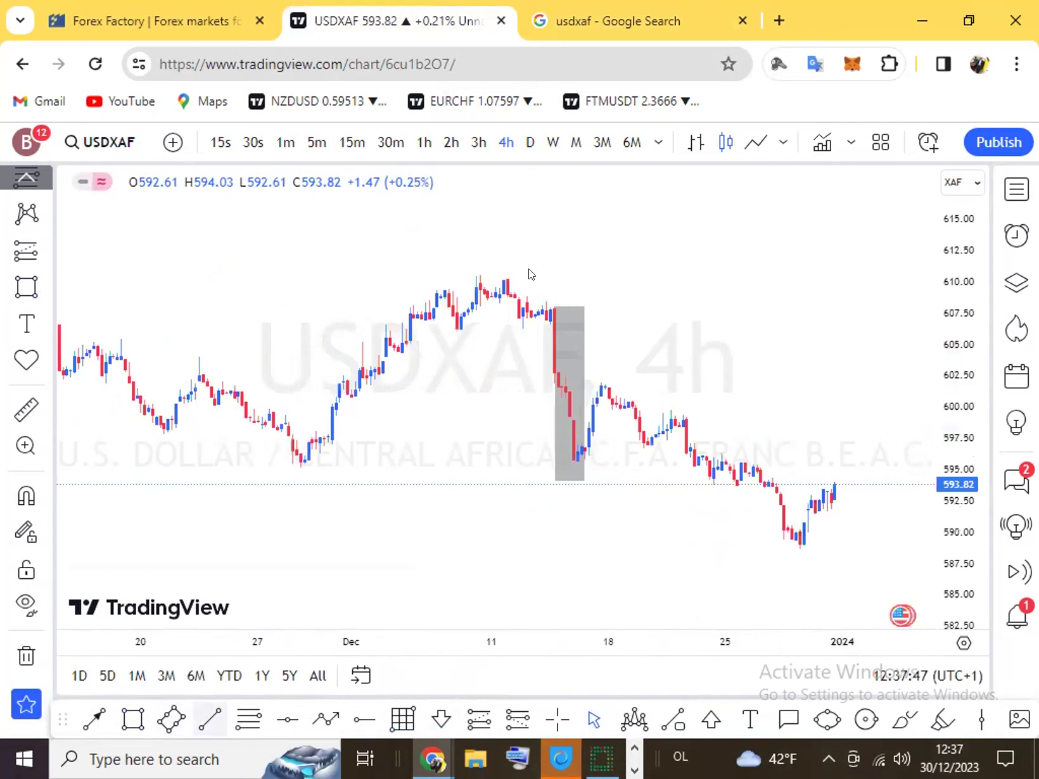
# Add horizontal lines at 608.17 and 595.37
pyautogui.click(284, 719)
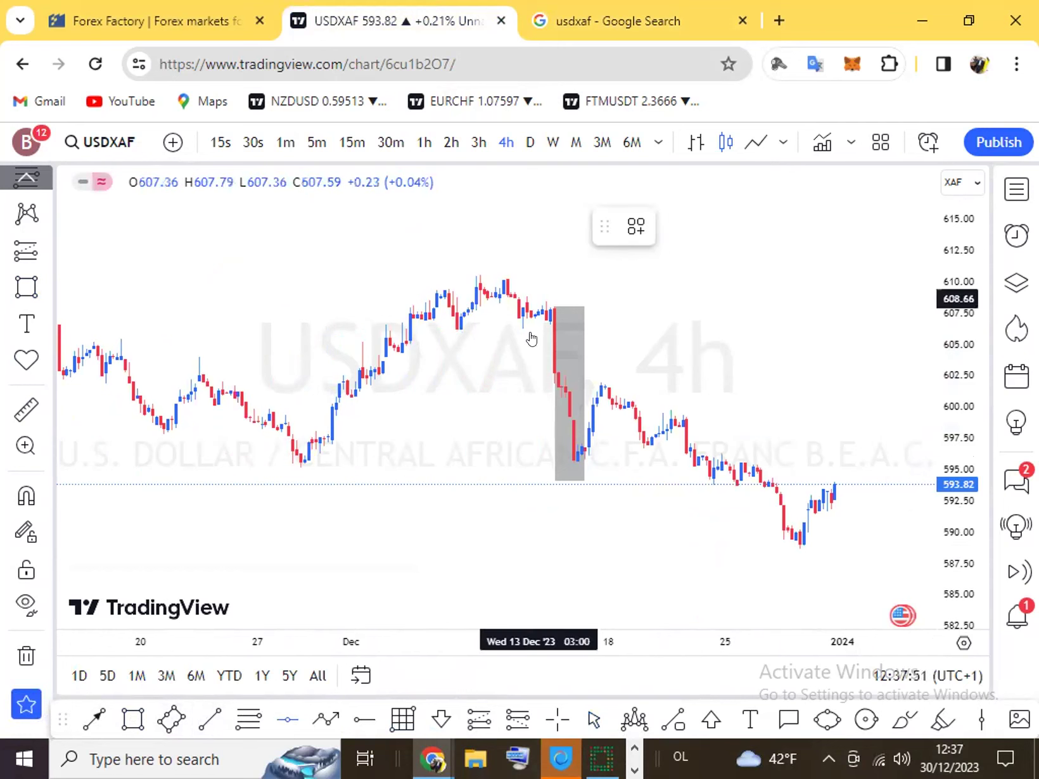
pyautogui.click(497, 305)
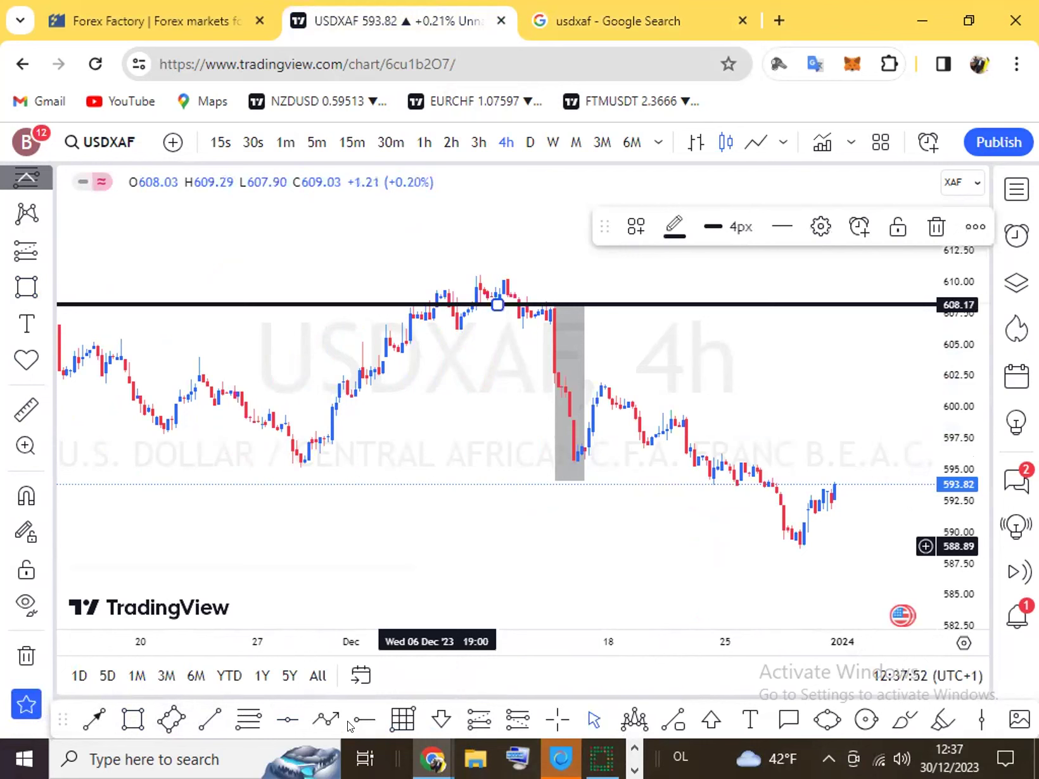
pyautogui.click(543, 464)
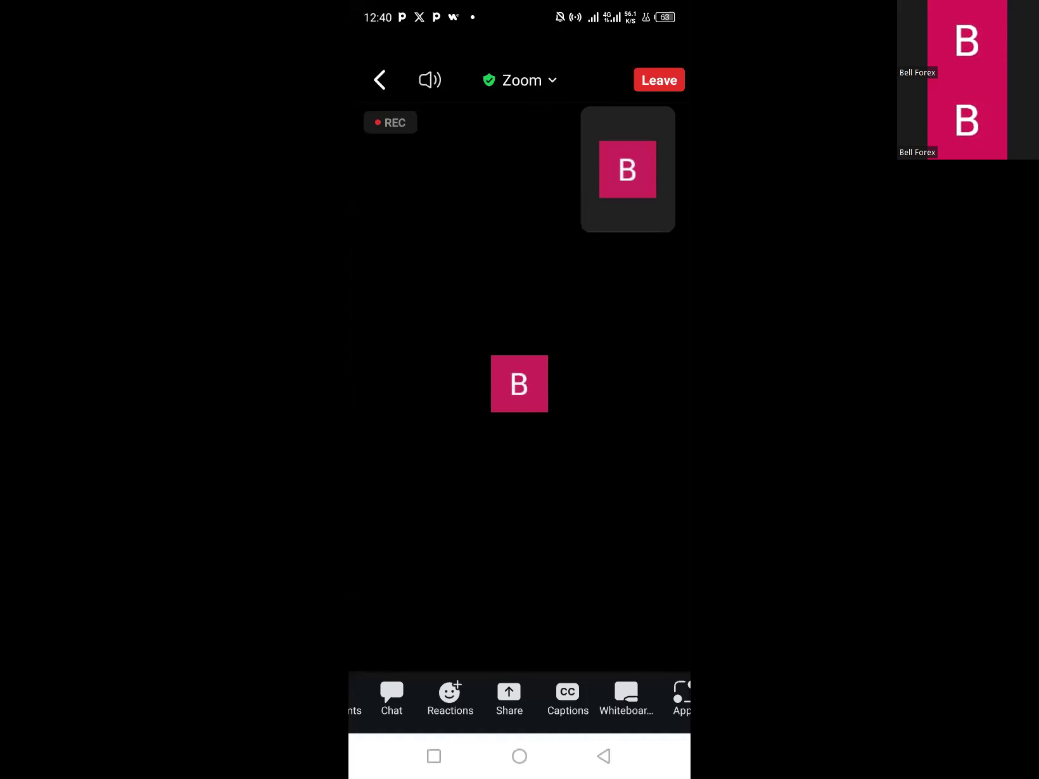
# Launch MetaTrader 4 from the home-screen dock to load the GBPUSD H1 chart
pyautogui.click(519, 757)
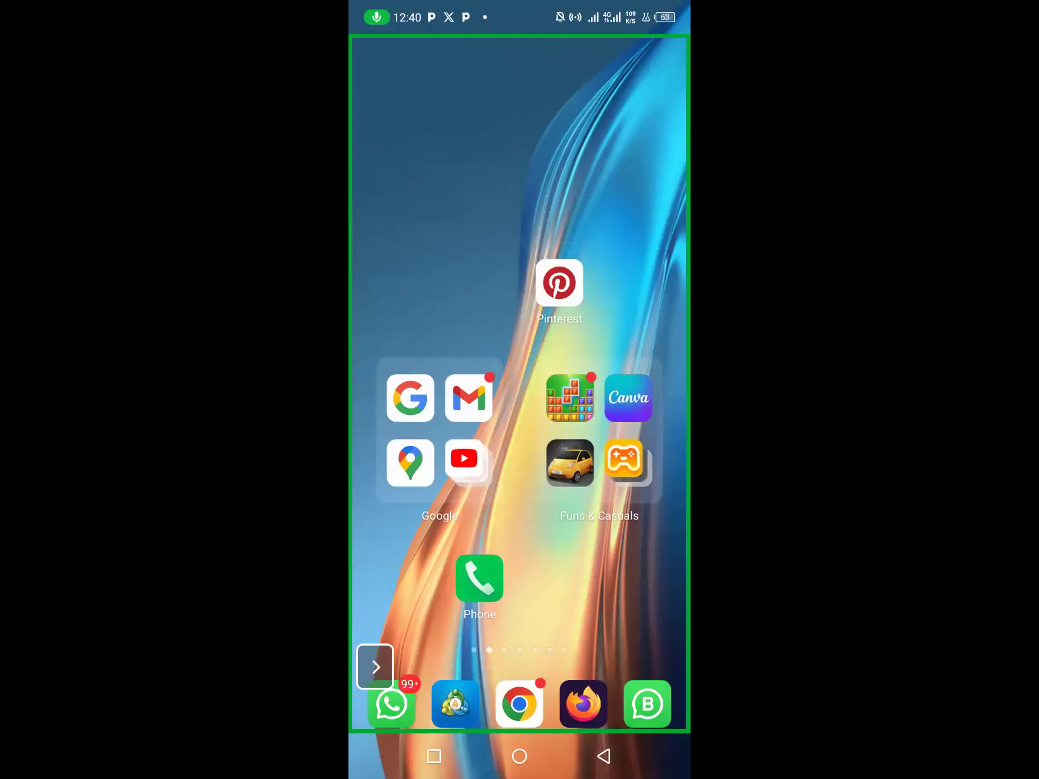
pyautogui.click(455, 703)
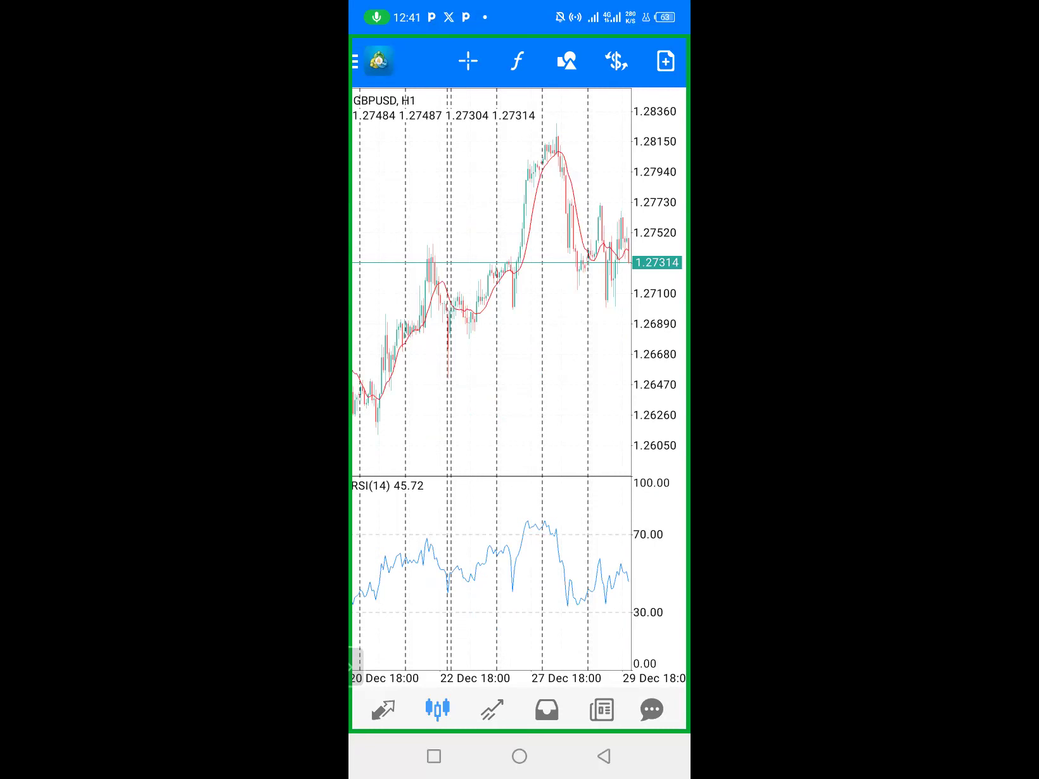
# Show the Quotes list with GBPUSD at 1.27314 bid and 1.27315 ask
pyautogui.click(383, 709)
pyautogui.scroll(4, 518, 326)
pyautogui.scroll(-4, 518, 327)
# Annotate the shared screen to highlight the GBPUSD row, erasing and redrawing the mark
pyautogui.click(356, 667)
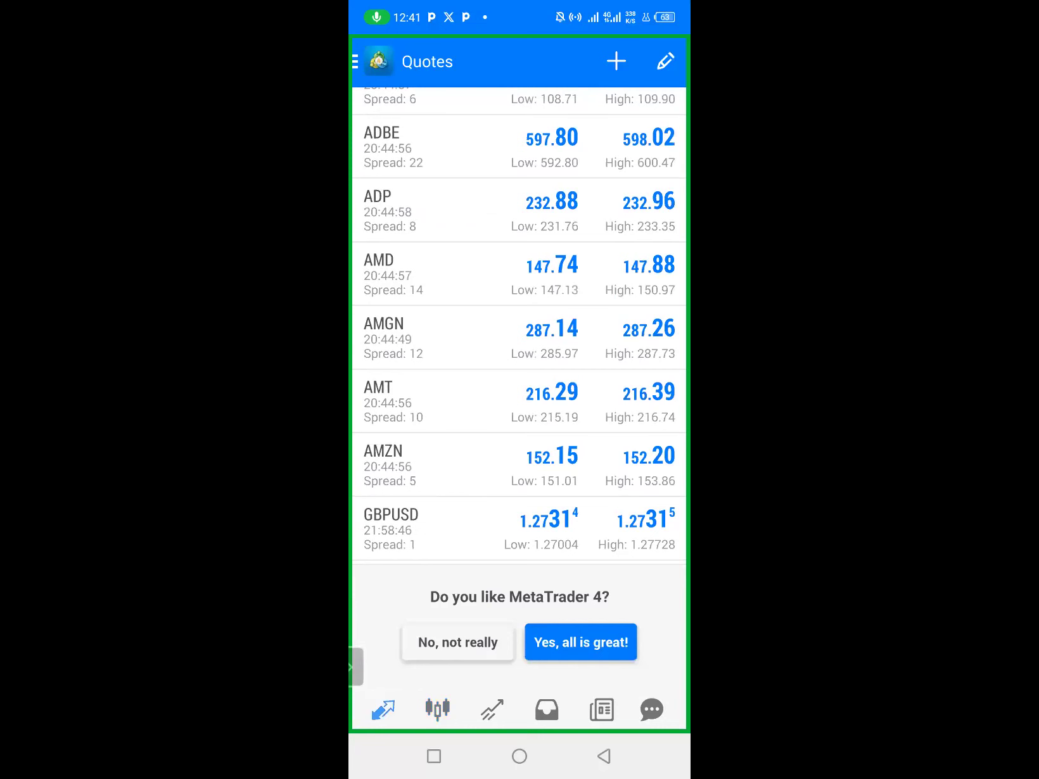
pyautogui.click(378, 663)
pyautogui.moveTo(379, 489)
pyautogui.mouseDown()
pyautogui.moveTo(442, 543)
pyautogui.moveTo(363, 530)
pyautogui.moveTo(361, 508)
pyautogui.mouseUp()
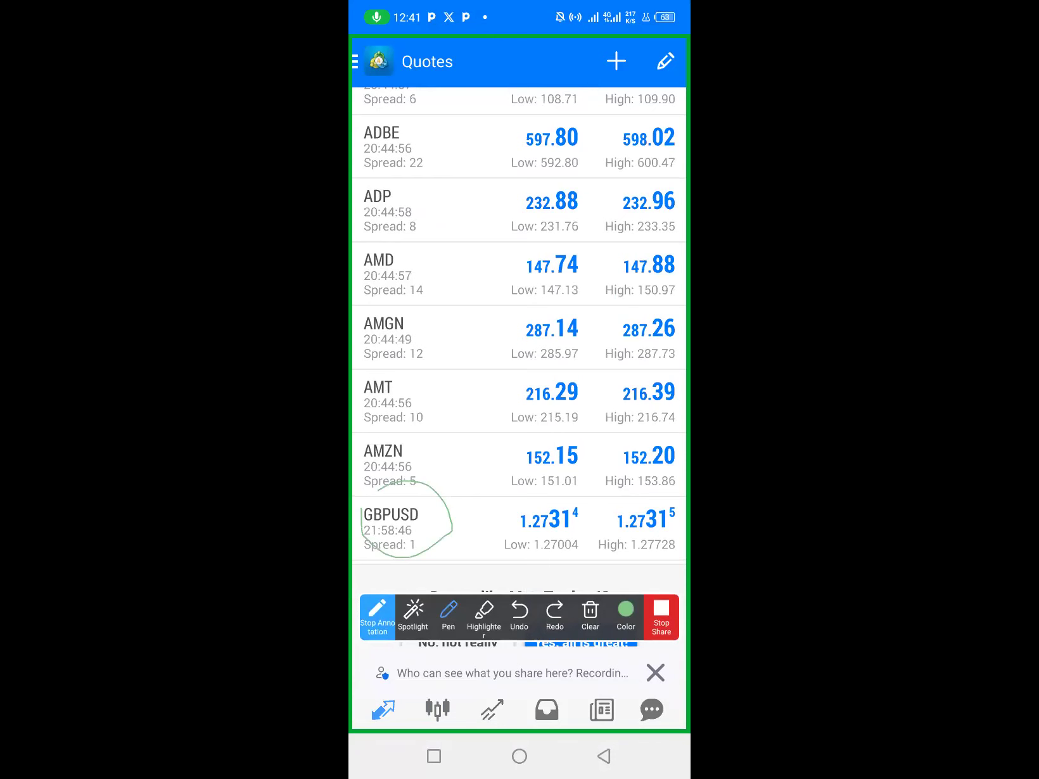
pyautogui.click(604, 756)
pyautogui.click(590, 611)
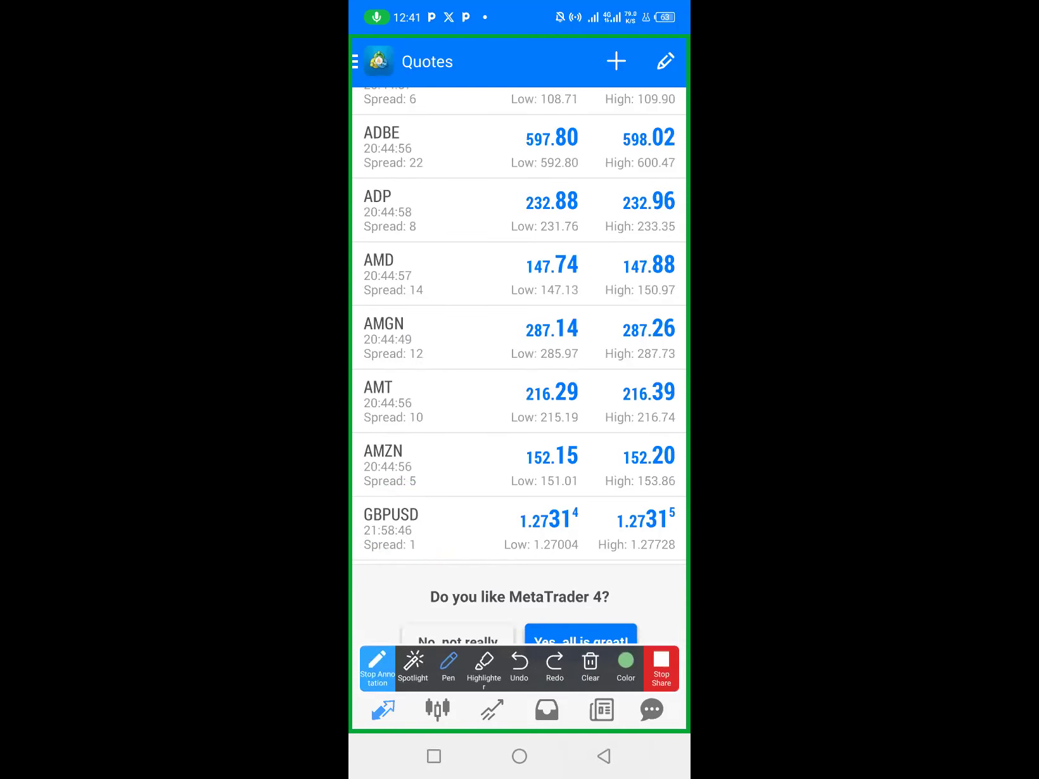
pyautogui.moveTo(584, 514); pyautogui.dragTo(613, 459)
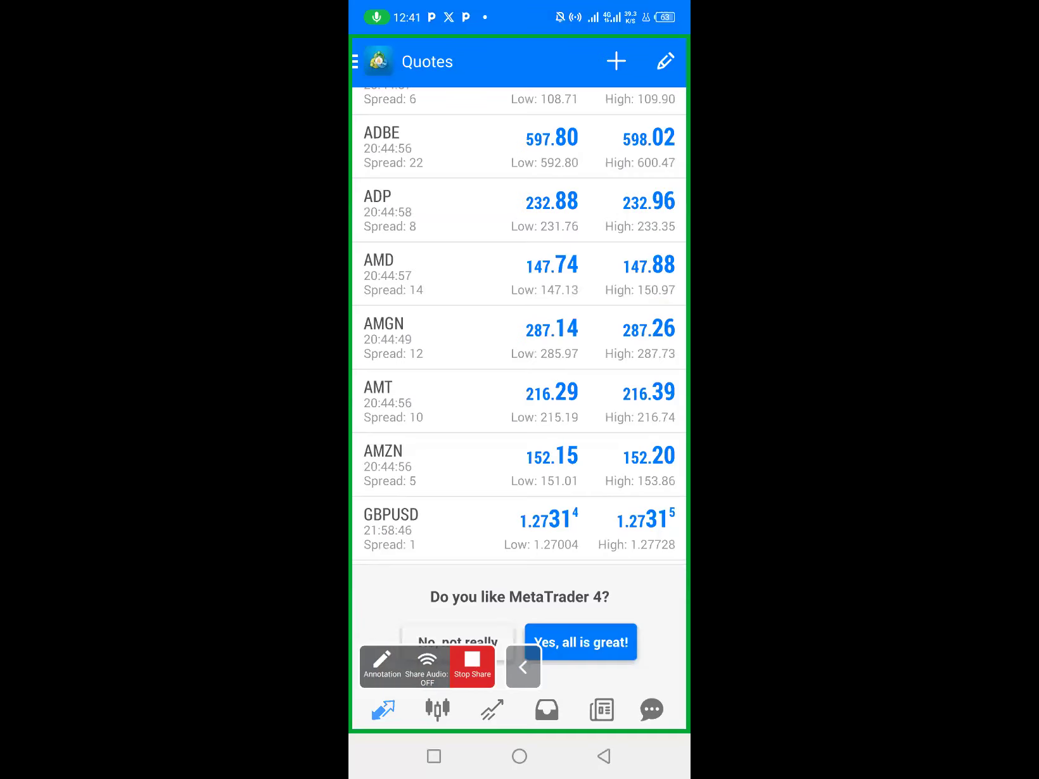
# Check the trade tab, then buy 0.05 lots of GBPUSD at market from the chart
pyautogui.click(492, 709)
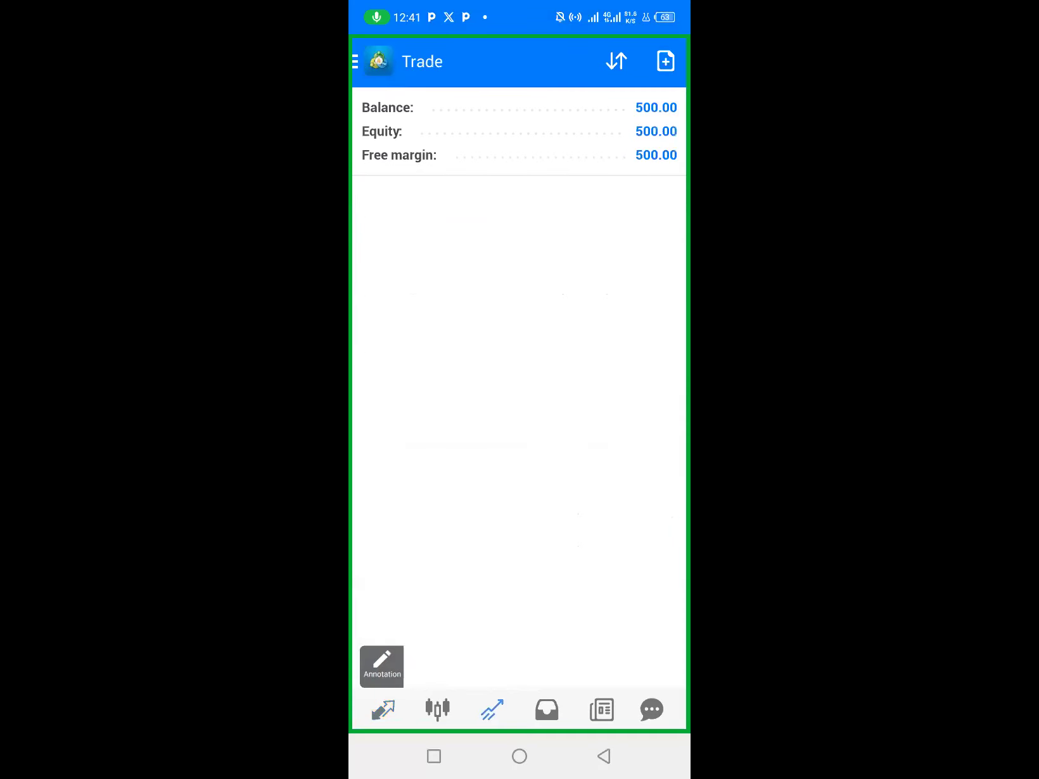
pyautogui.click(438, 709)
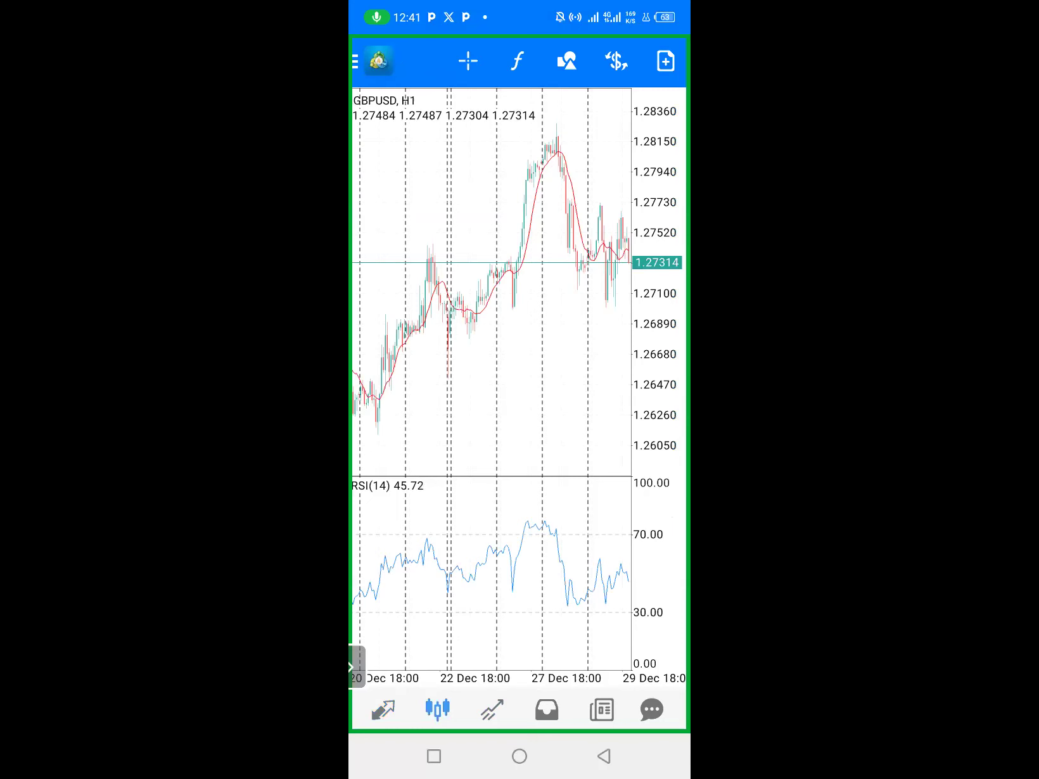
pyautogui.click(665, 61)
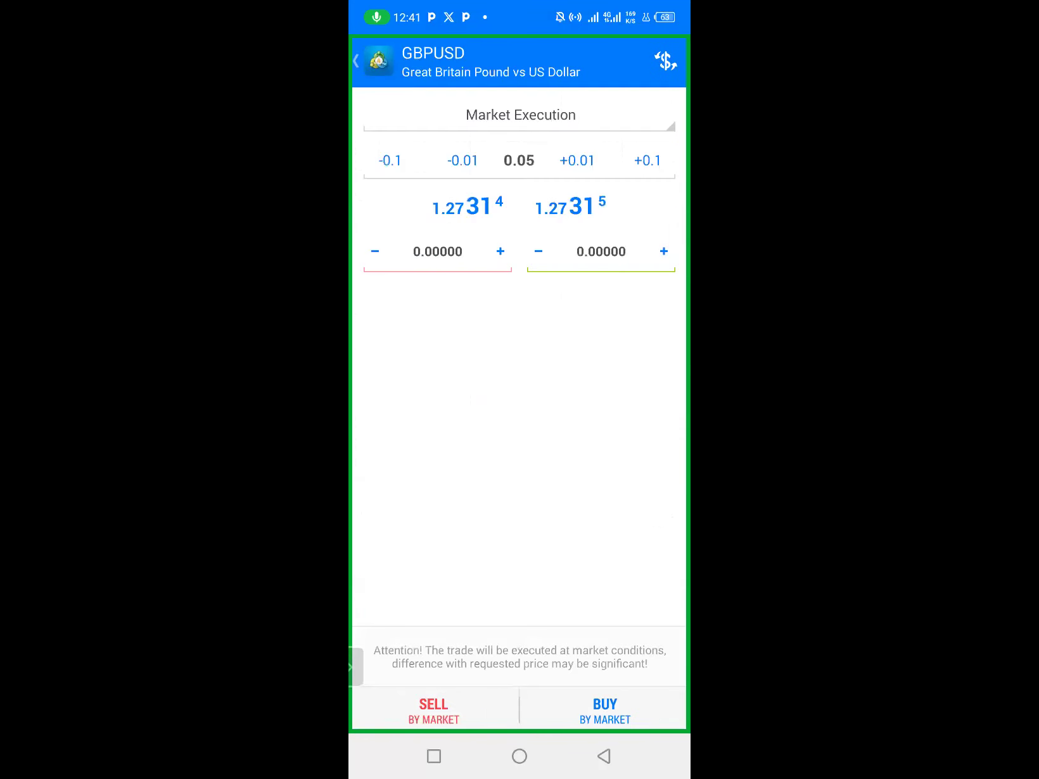
pyautogui.click(605, 709)
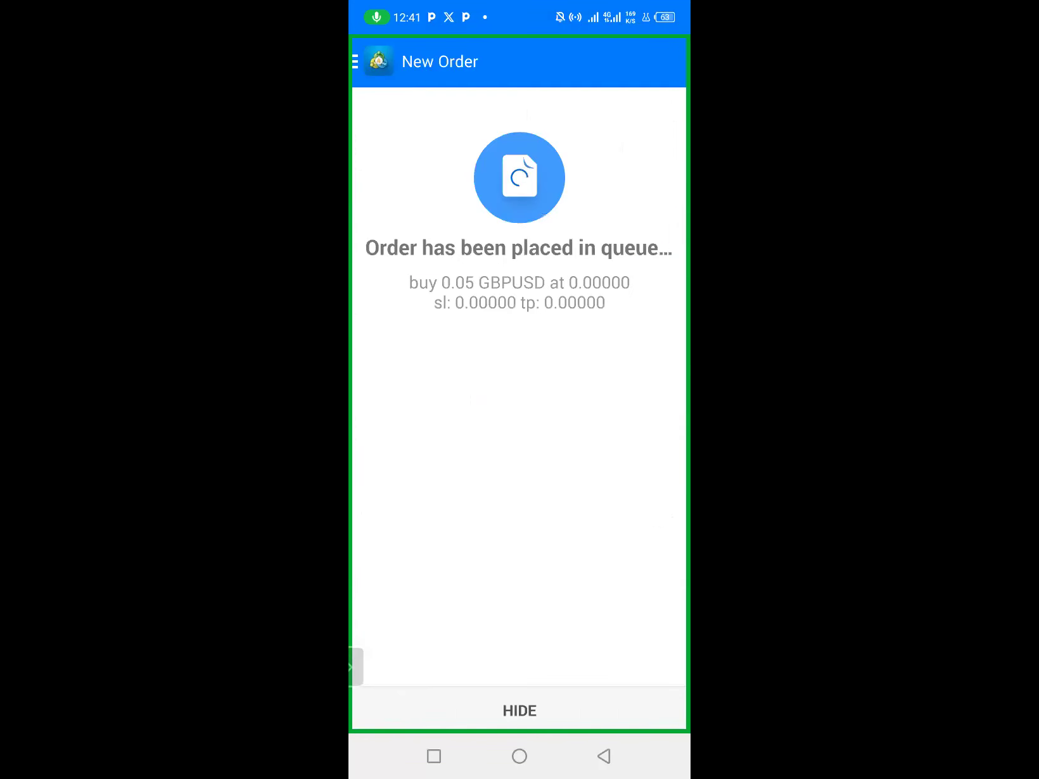
# Dismiss the order result and bring up a fresh 0.05-lot GBPUSD market order form
pyautogui.click(519, 711)
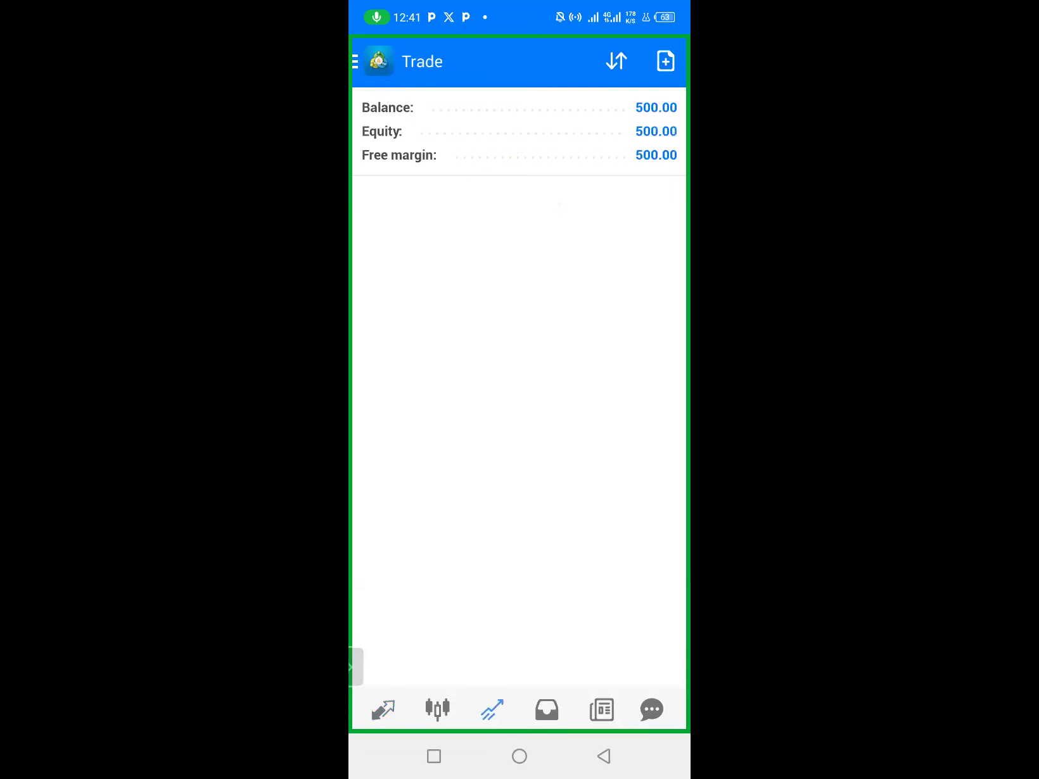
pyautogui.click(437, 709)
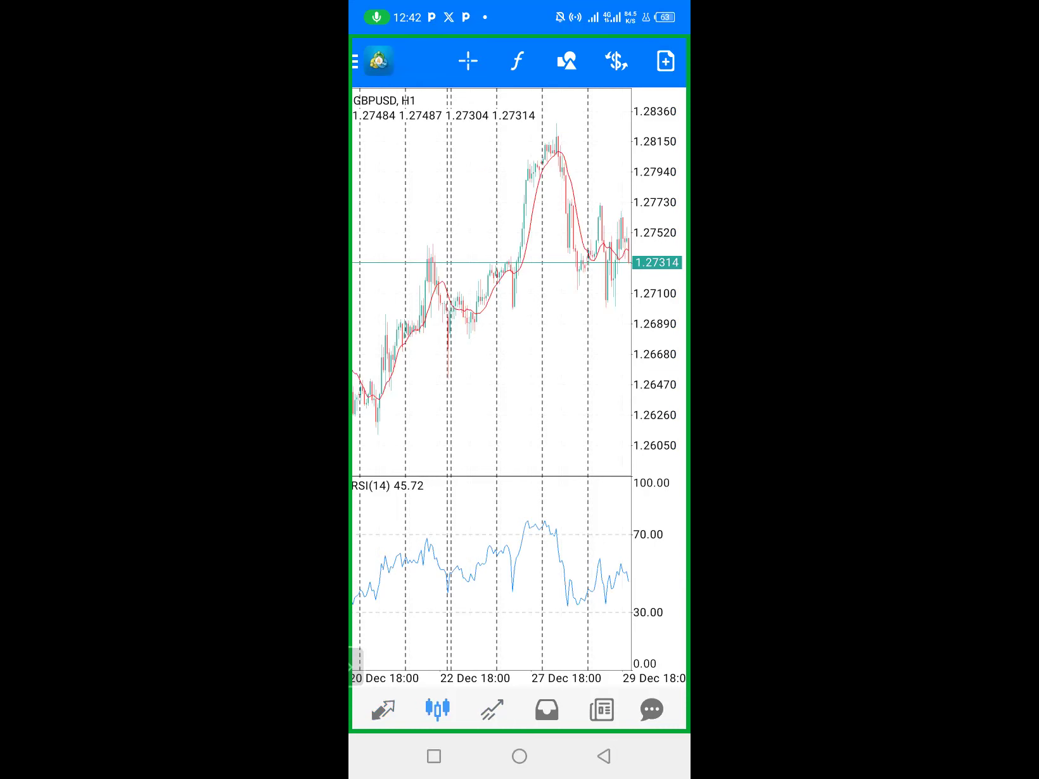
pyautogui.click(617, 61)
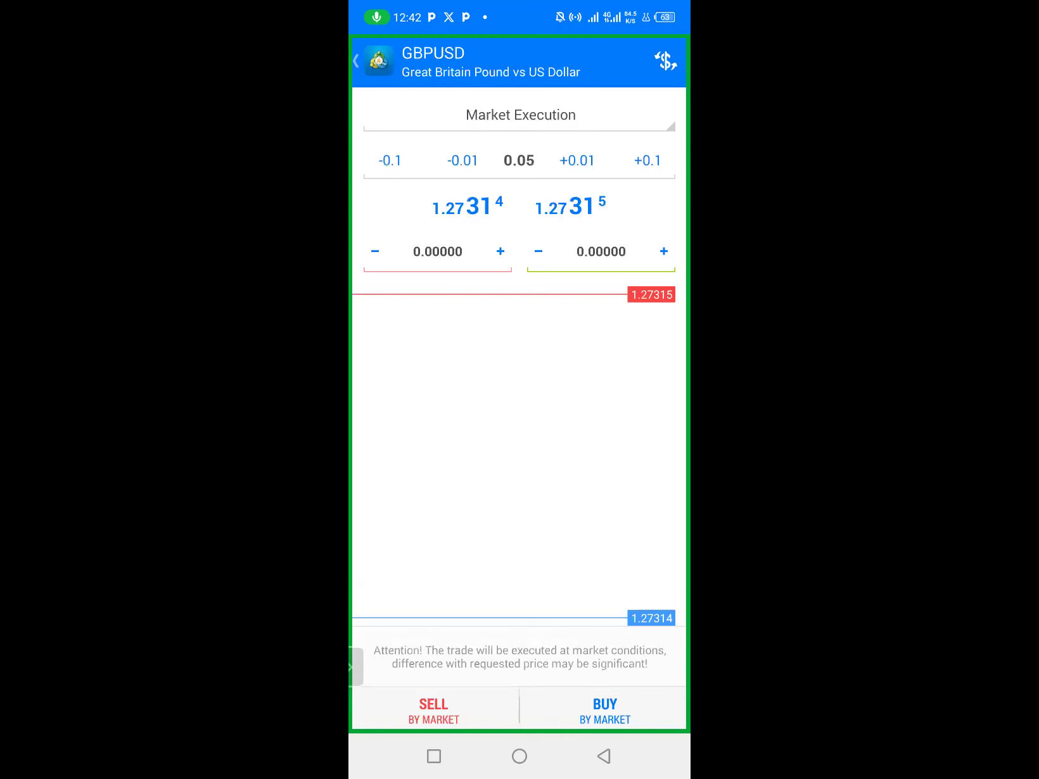